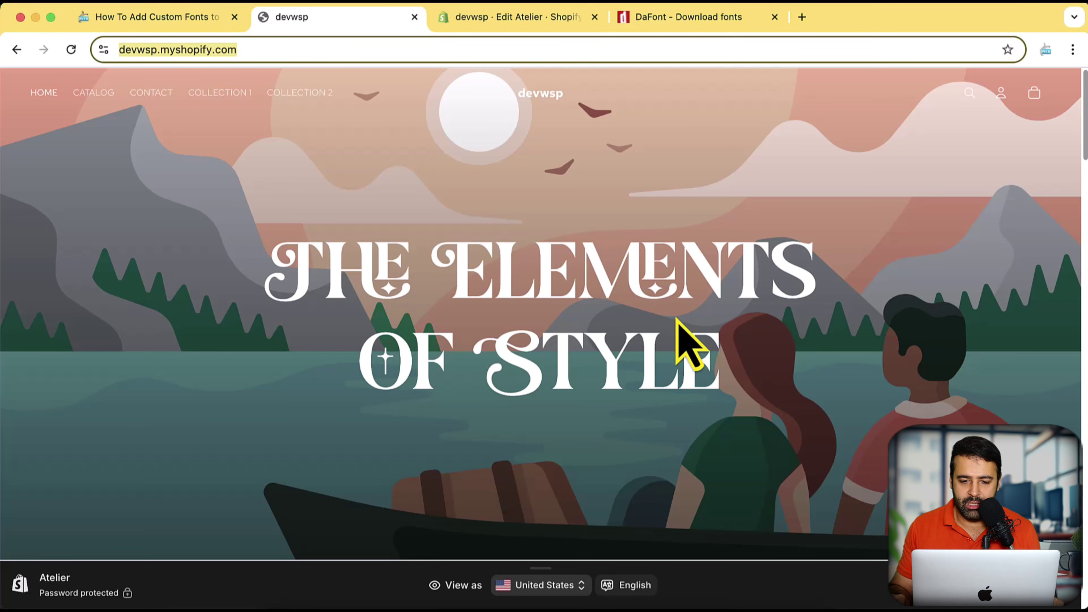
Step: Look over the storefront home page's custom heading font and browse the recently added fonts on DaFont
{"action": "scroll", "coordinate": [677, 319], "scroll_direction": "down", "scroll_amount": 5}
{"action": "scroll", "coordinate": [677, 319], "scroll_direction": "up", "scroll_amount": 5}
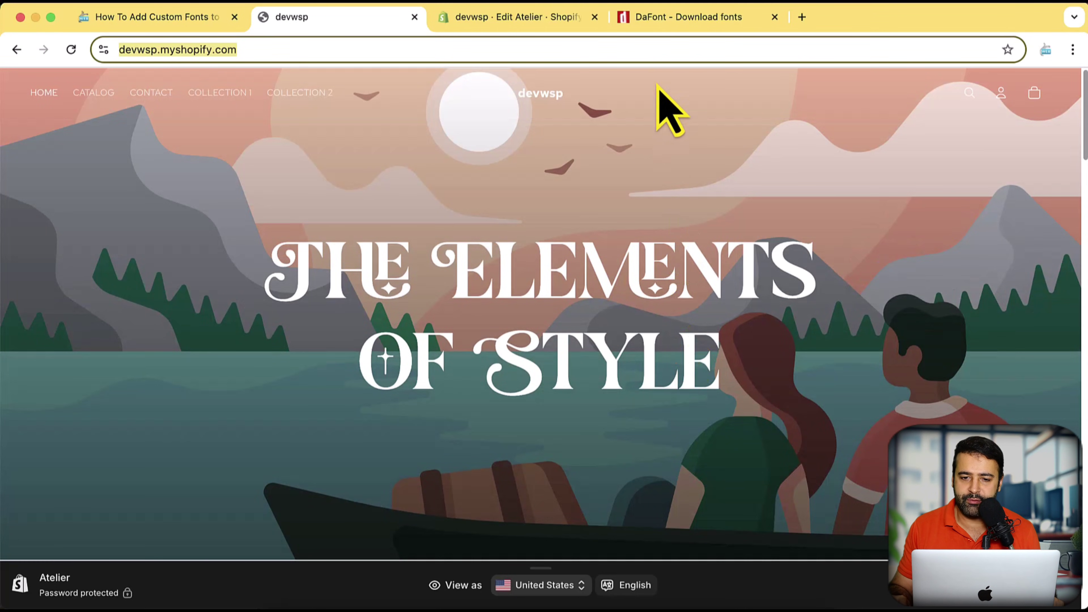
{"action": "left_click", "coordinate": [654, 22]}
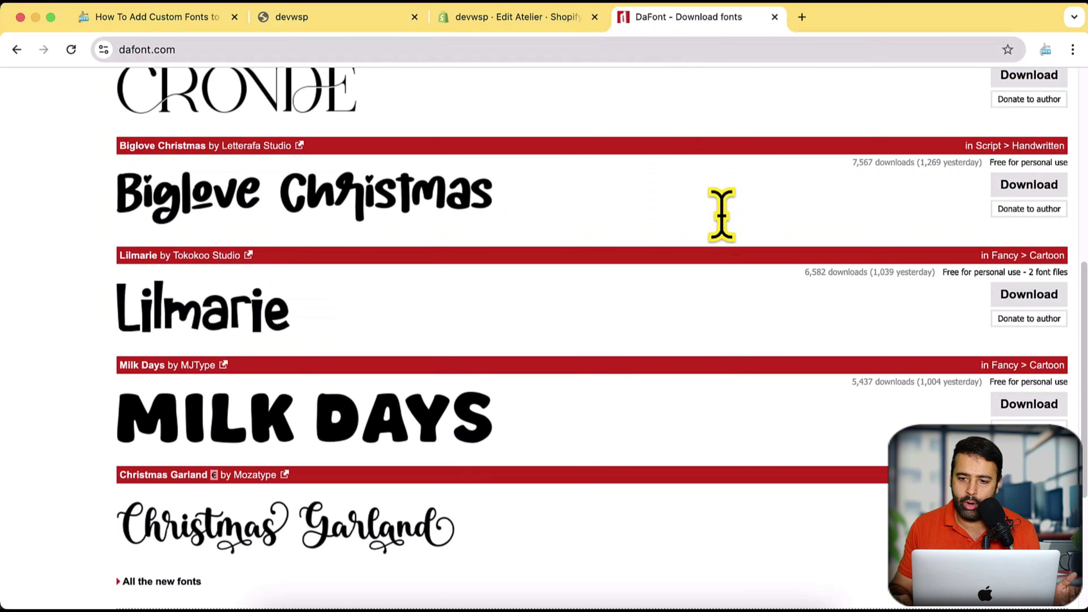
{"action": "scroll", "coordinate": [757, 304], "scroll_direction": "up", "scroll_amount": 5}
{"action": "scroll", "coordinate": [704, 187], "scroll_direction": "up", "scroll_amount": 4}
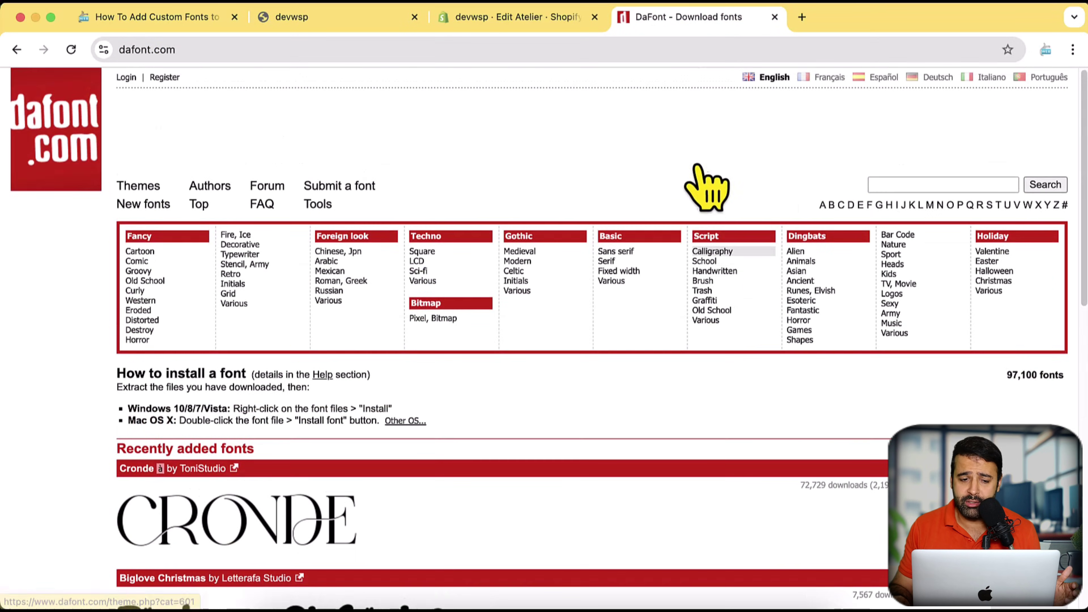
{"action": "scroll", "coordinate": [704, 188], "scroll_direction": "down", "scroll_amount": 6}
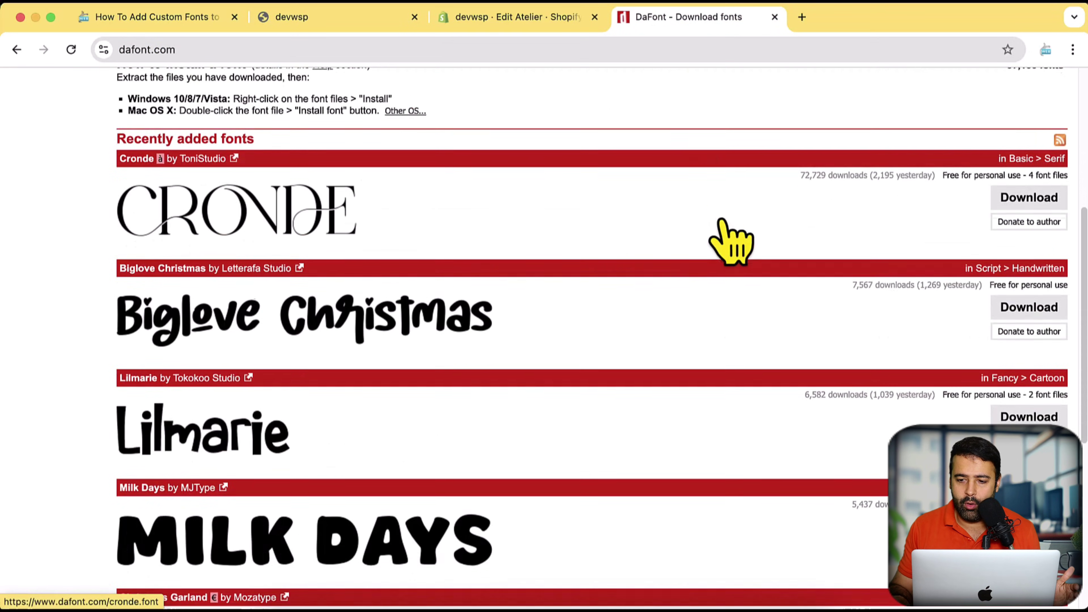
{"action": "scroll", "coordinate": [723, 221], "scroll_direction": "up", "scroll_amount": 3}
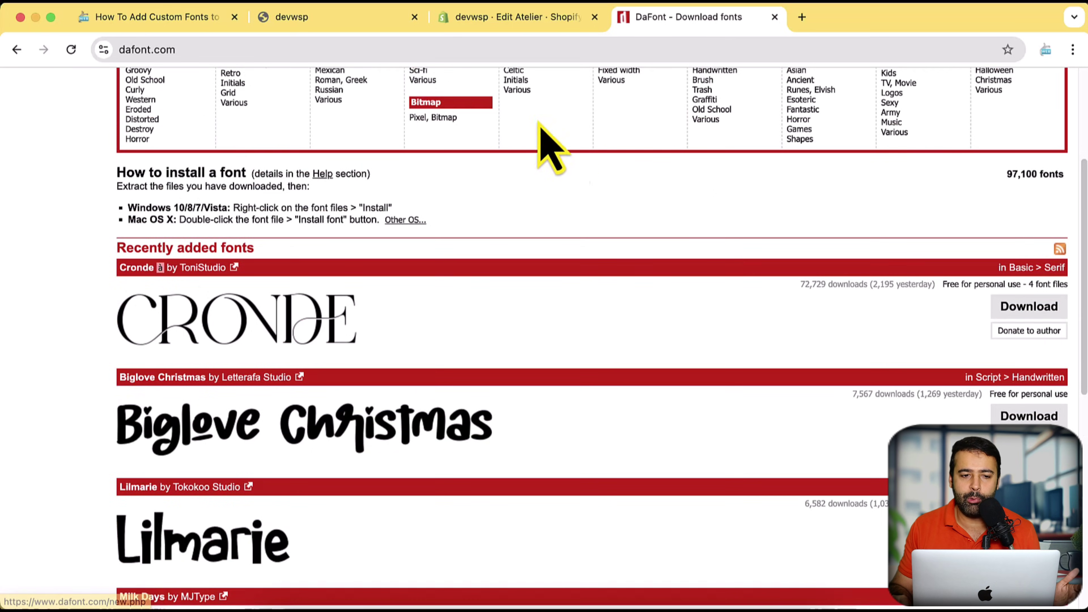
{"action": "left_click", "coordinate": [353, 20]}
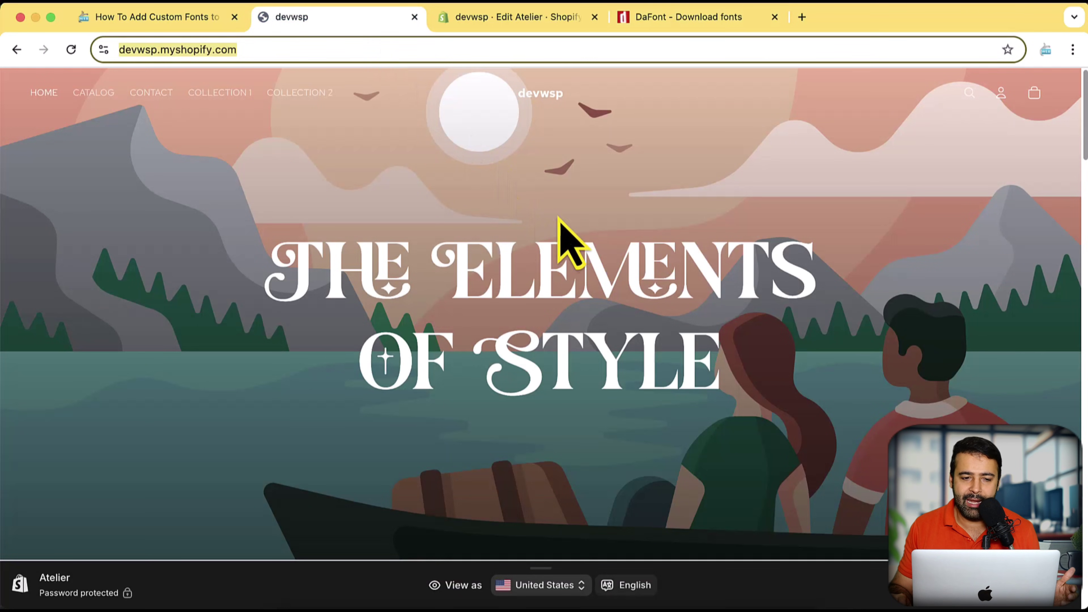
{"action": "scroll", "coordinate": [563, 231], "scroll_direction": "down", "scroll_amount": 10}
{"action": "scroll", "coordinate": [569, 244], "scroll_direction": "up", "scroll_amount": 10}
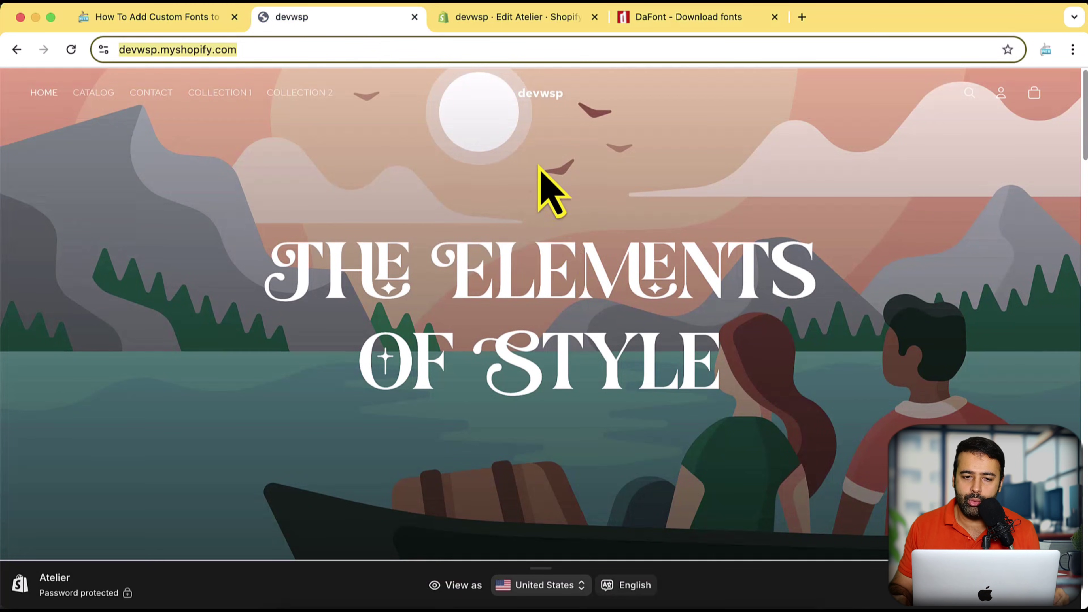
Step: Switch to the Shopify theme editor and view the Custom Font section's settings
{"action": "left_click", "coordinate": [491, 26]}
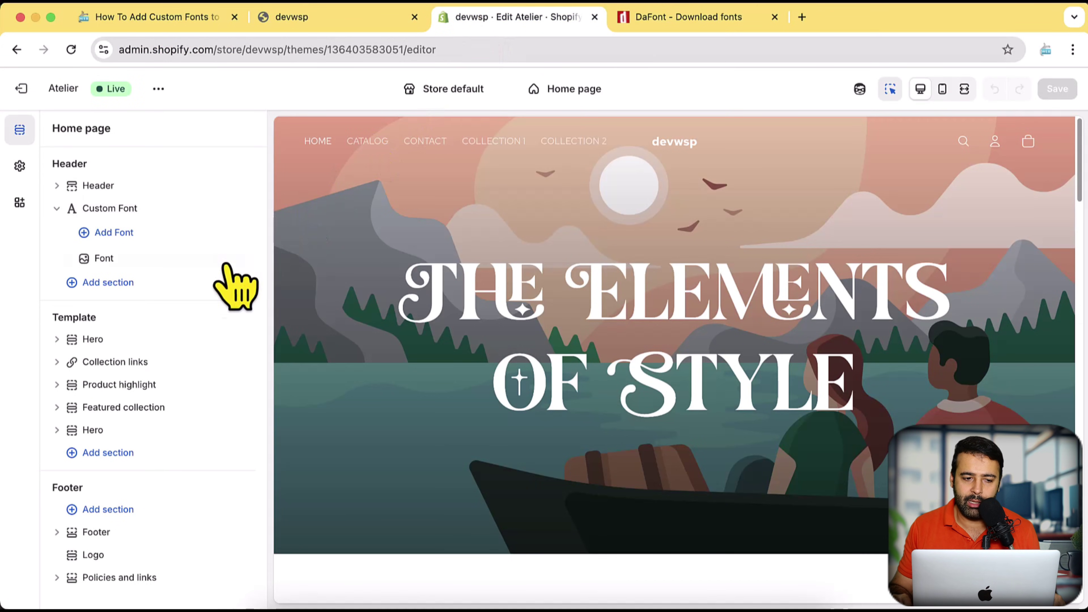
{"action": "left_click", "coordinate": [141, 214]}
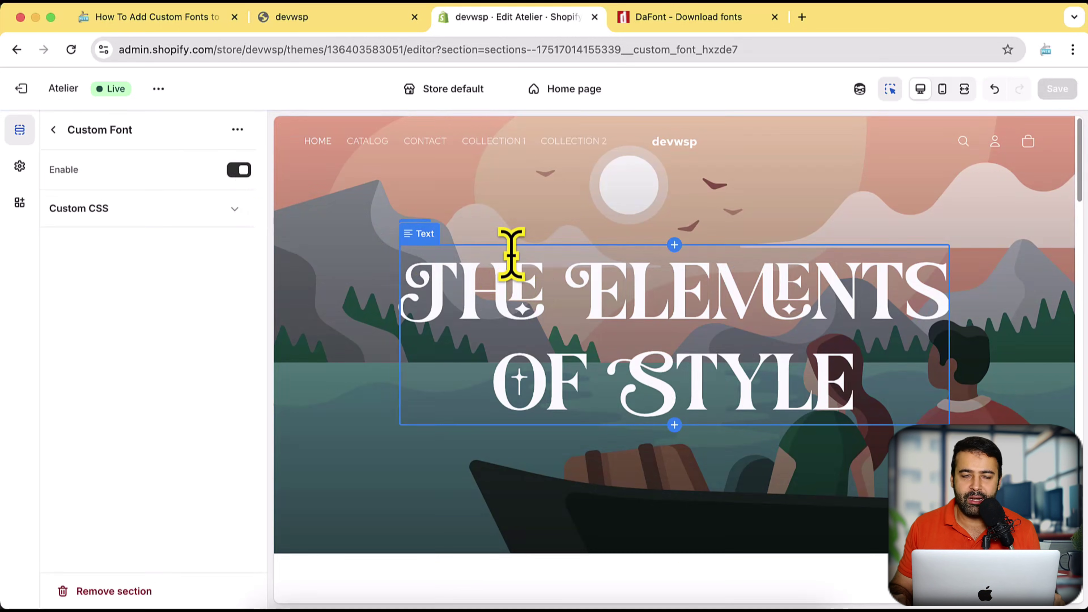
{"action": "left_click", "coordinate": [53, 130]}
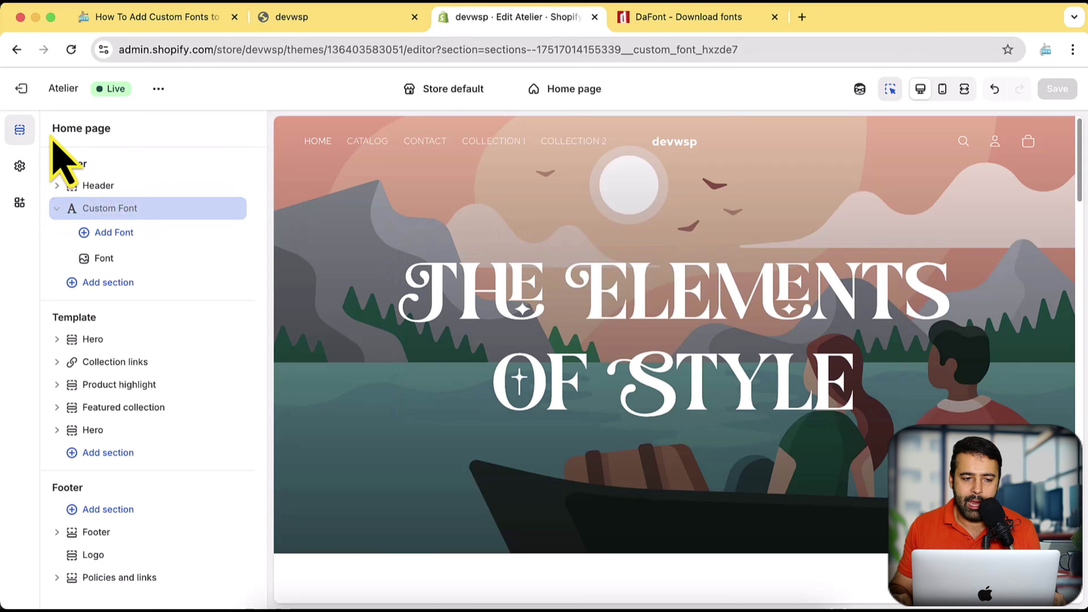
Step: Add another Font block to the Custom Font section and delete it again
{"action": "mouse_move", "coordinate": [151, 250]}
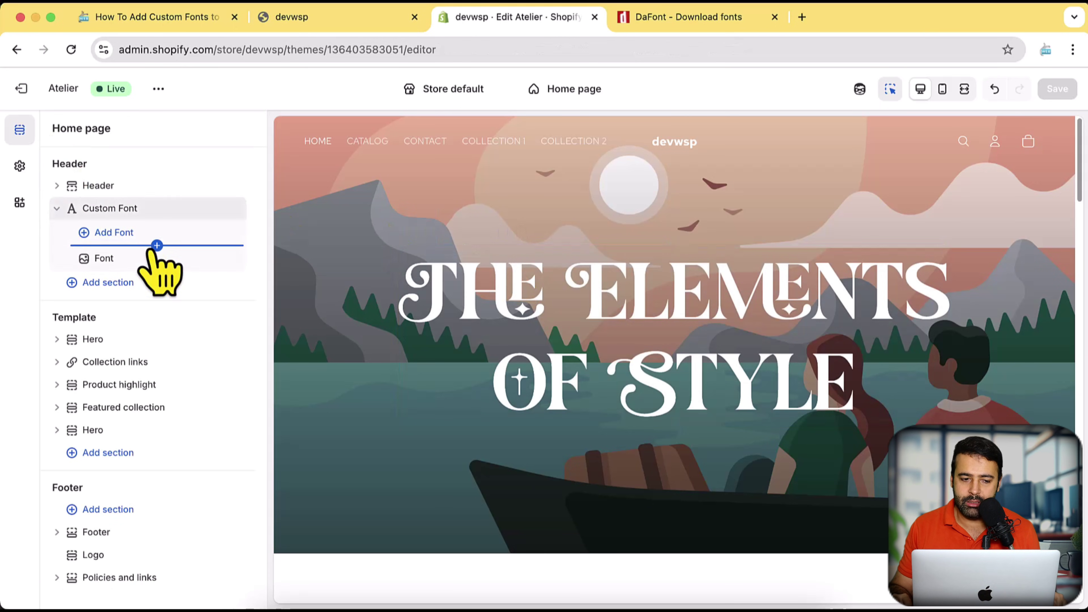
{"action": "left_click", "coordinate": [154, 238]}
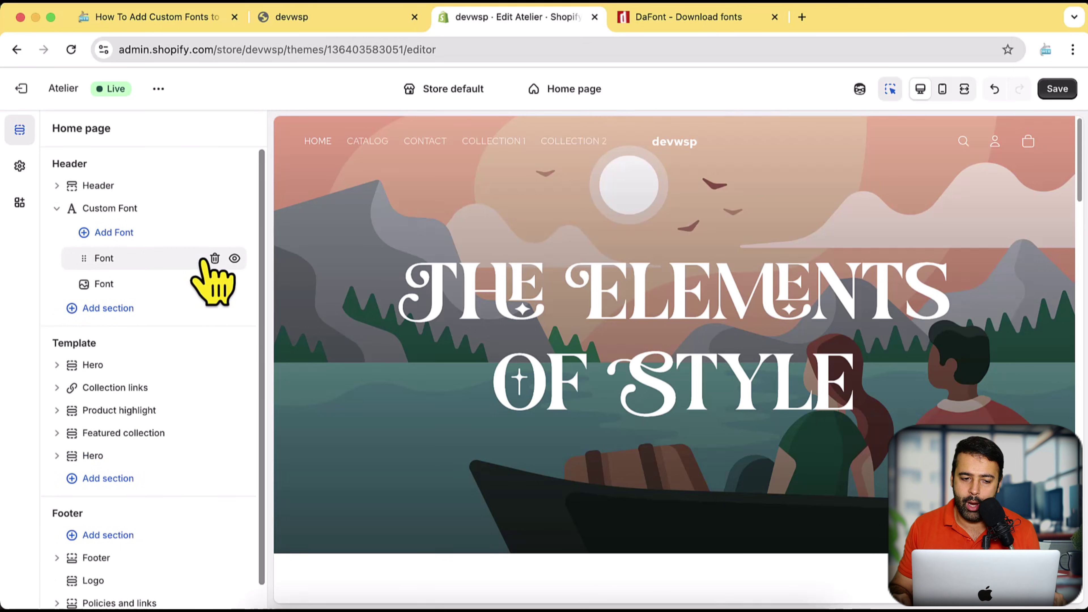
{"action": "left_click", "coordinate": [214, 258]}
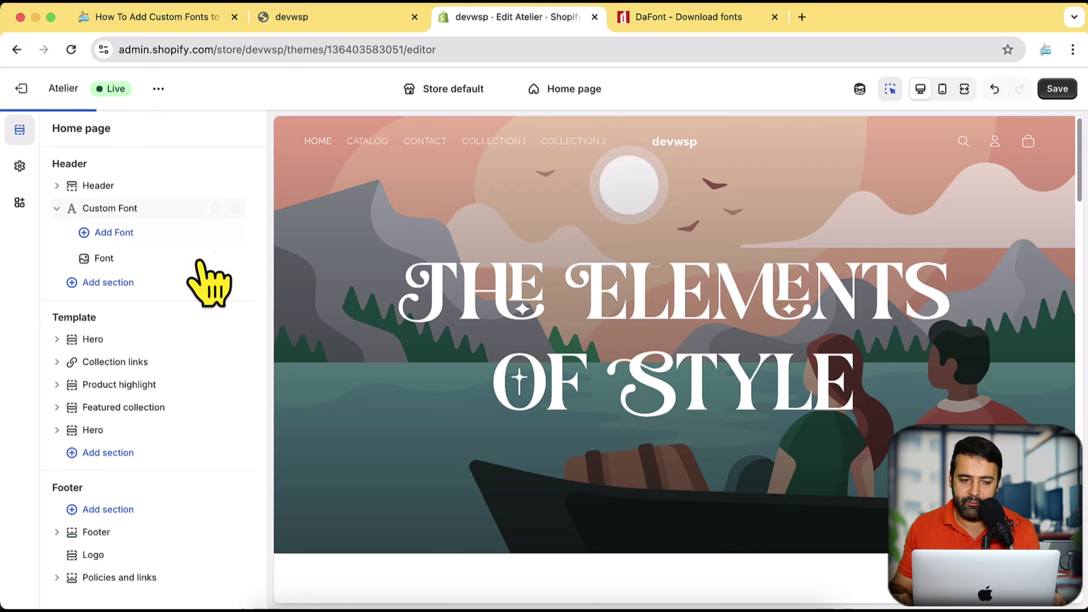
Step: Open the existing Font block and examine its font name, font URL and the HTML elements it can apply to
{"action": "left_click", "coordinate": [145, 264]}
{"action": "left_click_drag", "start_coordinate": [107, 226], "coordinate": [32, 235]}
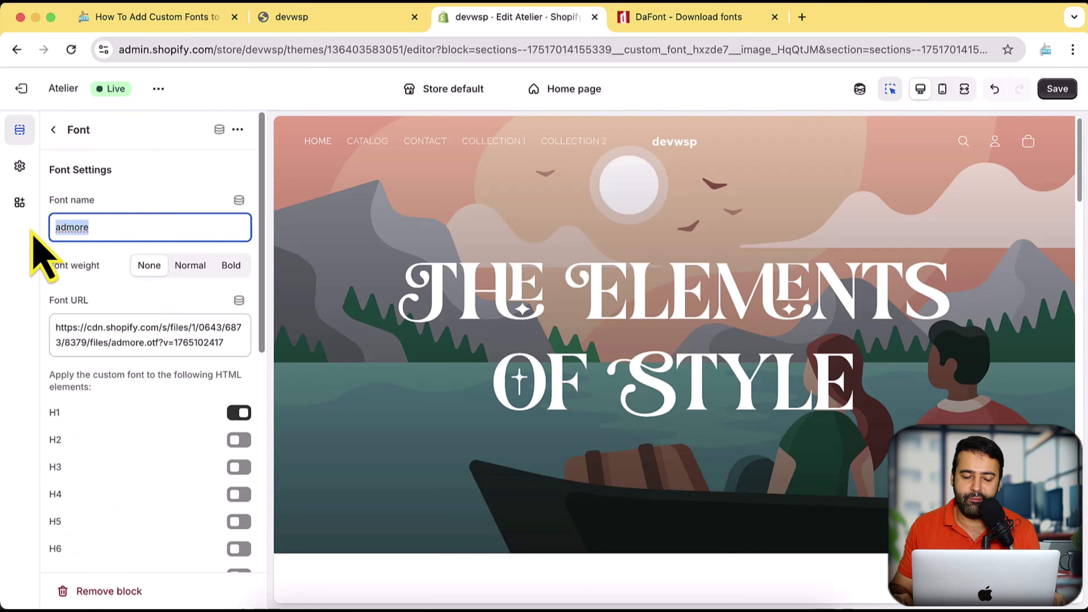
{"action": "scroll", "coordinate": [167, 319], "scroll_direction": "down", "scroll_amount": 1}
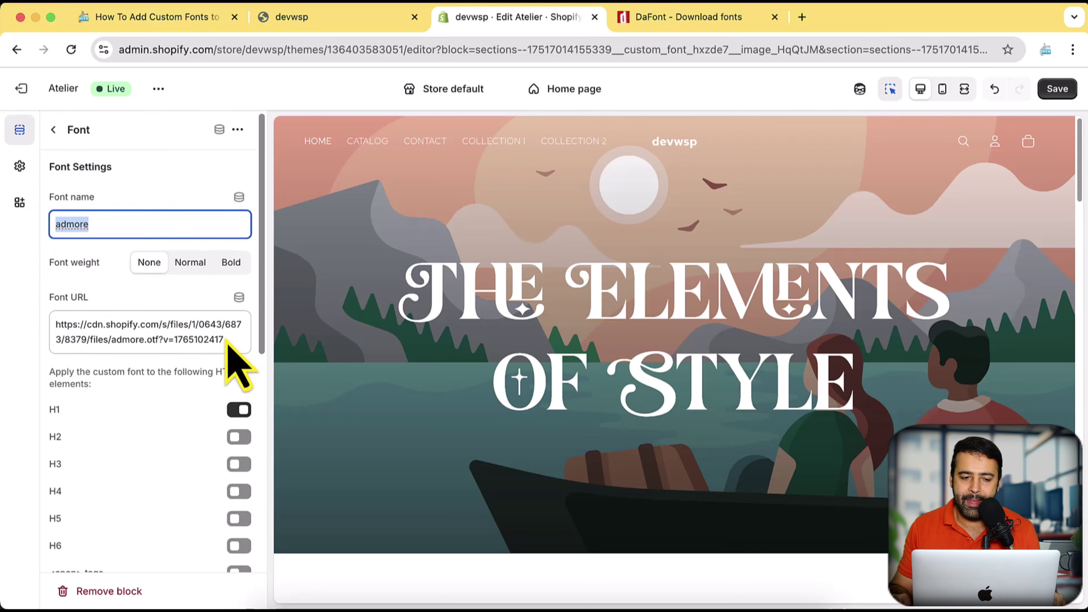
{"action": "left_click_drag", "start_coordinate": [222, 336], "coordinate": [37, 341]}
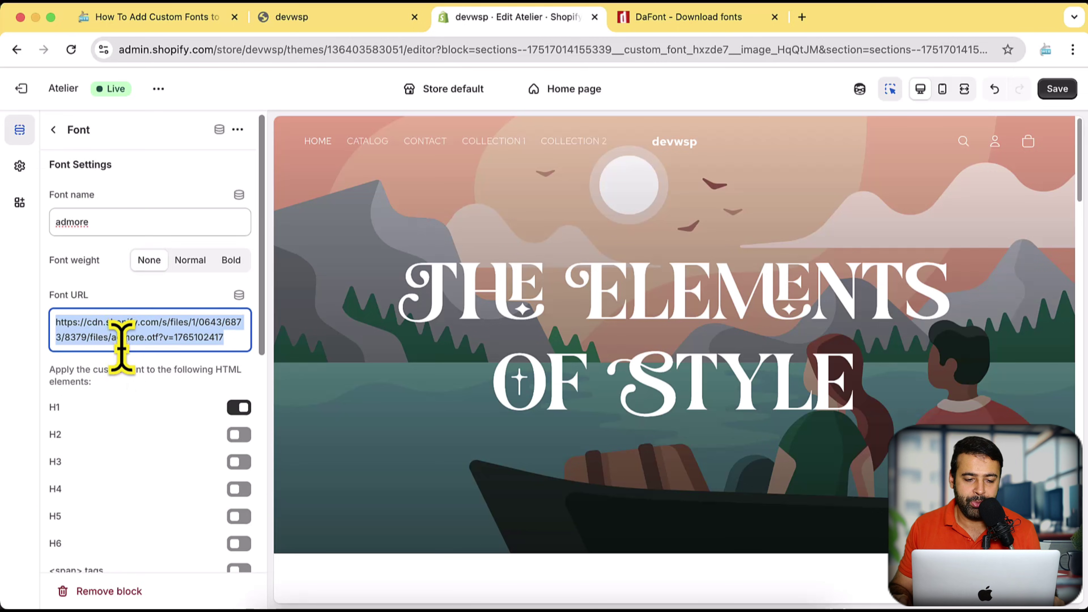
{"action": "scroll", "coordinate": [128, 365], "scroll_direction": "down", "scroll_amount": 4}
{"action": "scroll", "coordinate": [127, 373], "scroll_direction": "down", "scroll_amount": 5}
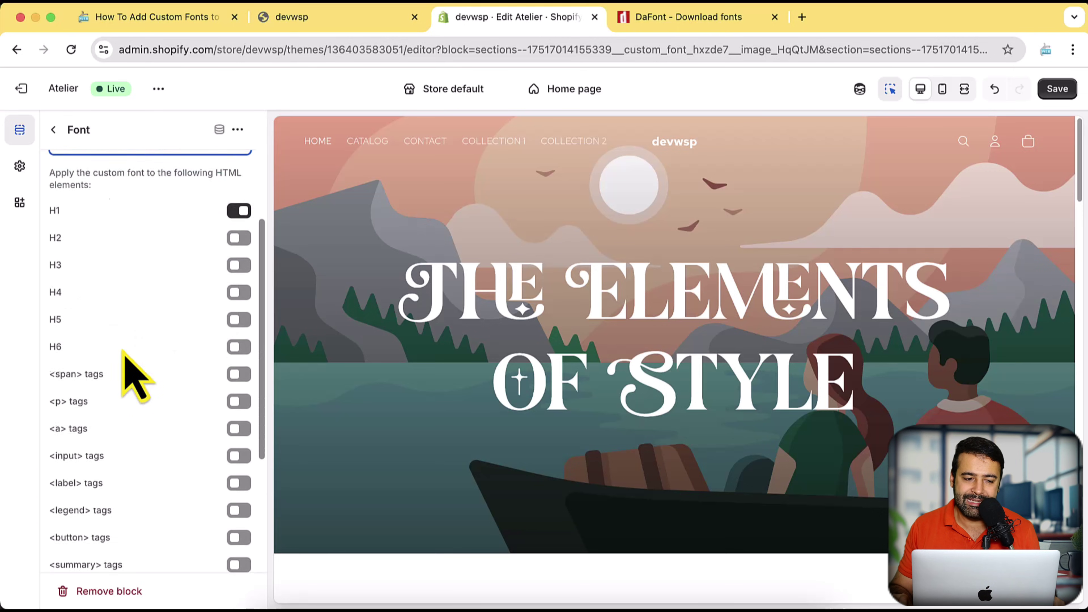
{"action": "scroll", "coordinate": [223, 390], "scroll_direction": "up", "scroll_amount": 8}
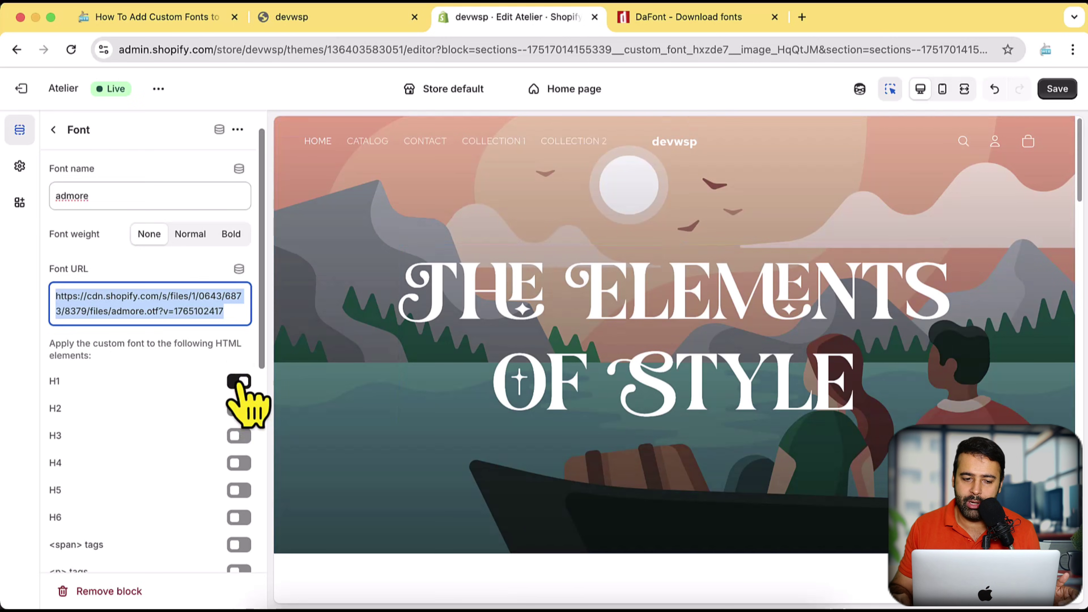
Step: Turn the custom font off for H1 headings and on for <a> tags
{"action": "left_click", "coordinate": [239, 382]}
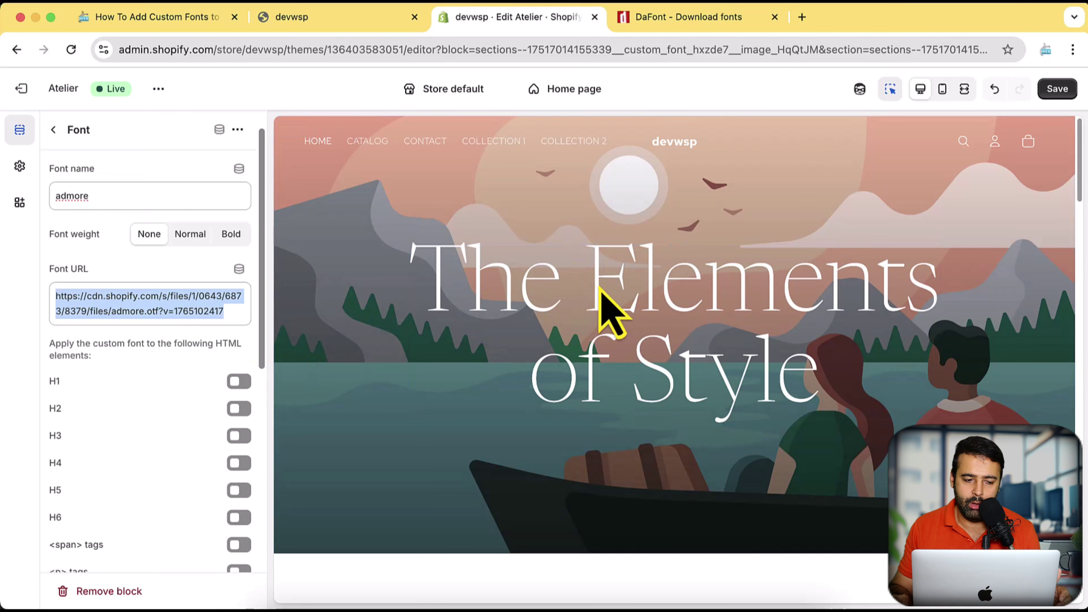
{"action": "scroll", "coordinate": [600, 284], "scroll_direction": "down", "scroll_amount": 4}
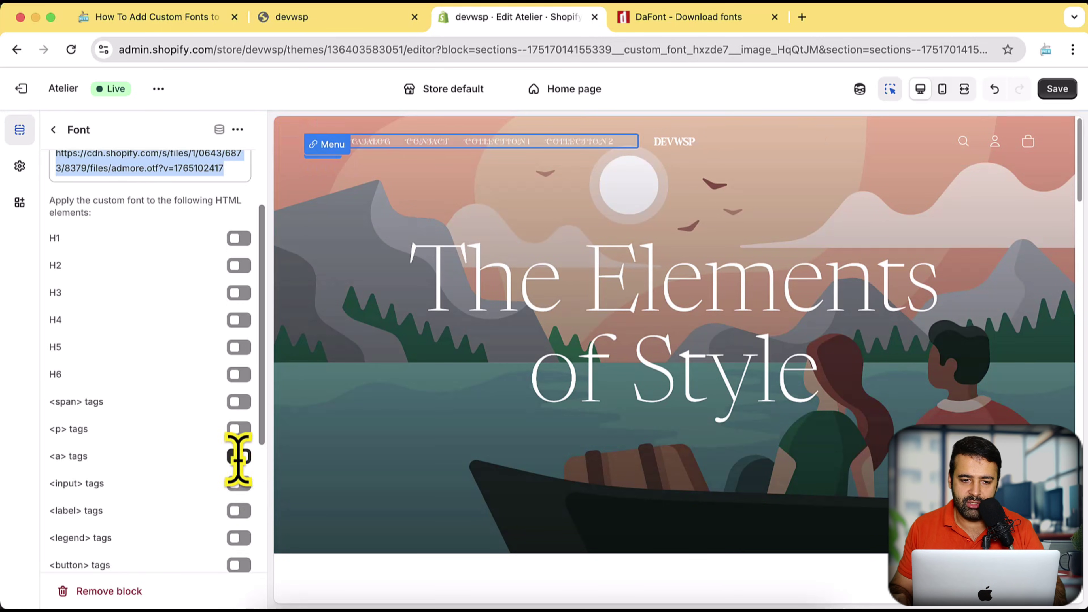
Step: Capture part of the screen, mark it with an arrow from the <a> tags setting to the header menu, and discard the capture
{"action": "key", "text": "super+shift+4"}
{"action": "left_click_drag", "start_coordinate": [13, 19], "coordinate": [676, 495]}
{"action": "left_click", "coordinate": [690, 366]}
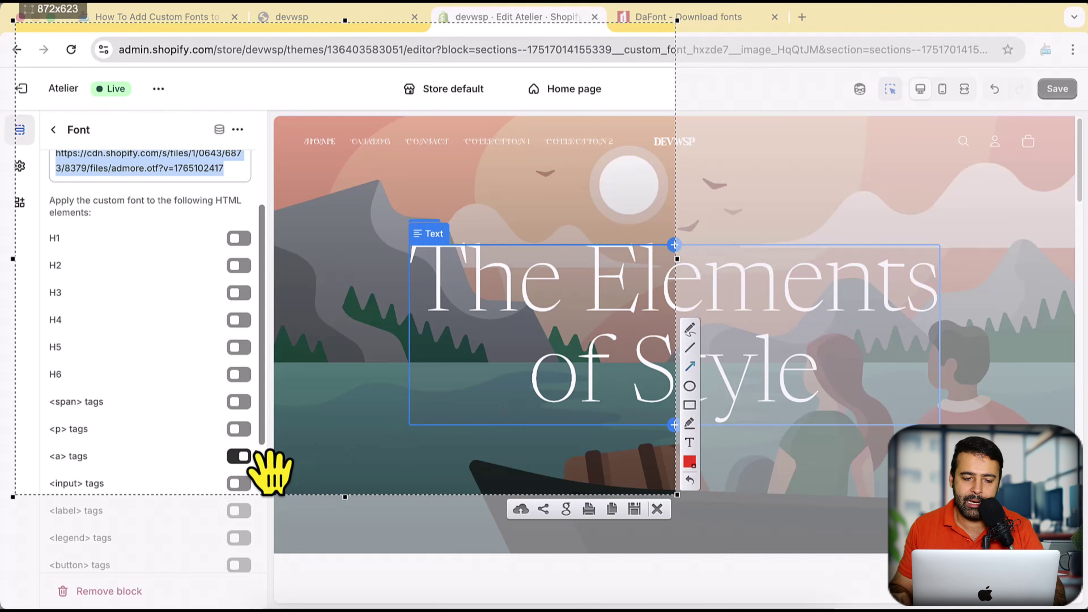
{"action": "left_click_drag", "start_coordinate": [257, 451], "coordinate": [373, 233]}
{"action": "left_click_drag", "start_coordinate": [393, 155], "coordinate": [393, 156]}
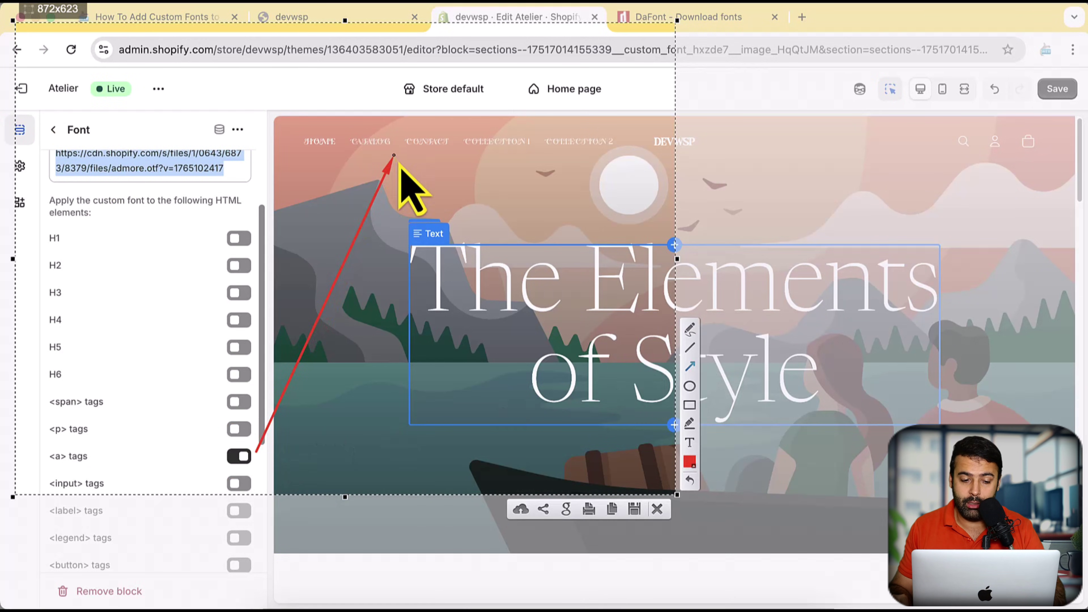
{"action": "left_click", "coordinate": [657, 509]}
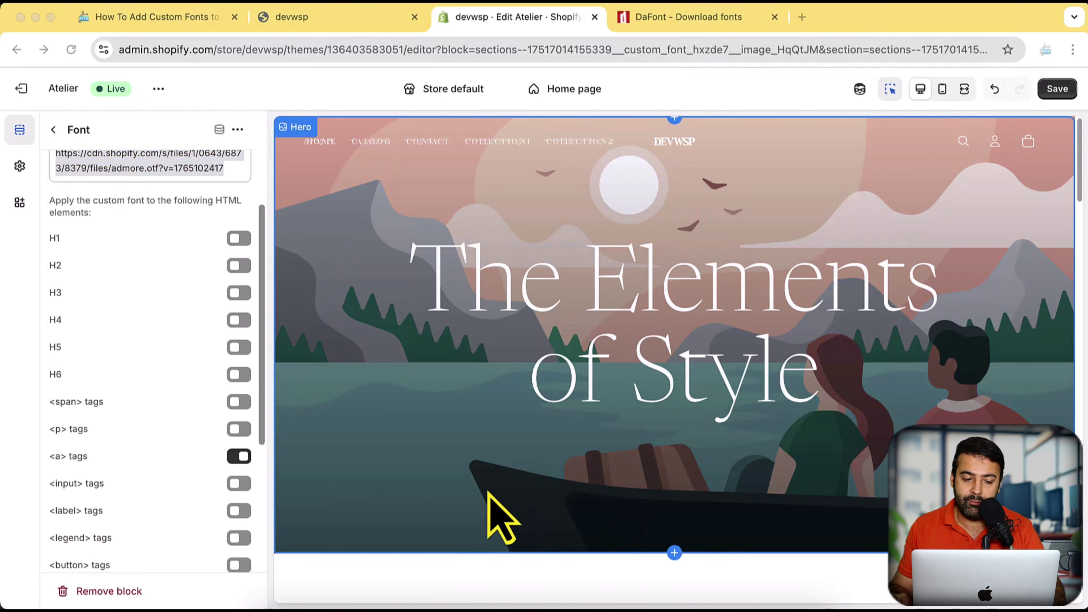
Step: Turn the custom font off for <a> tags, view the CSS Selectors field, and turn H1 back on
{"action": "left_click", "coordinate": [238, 461]}
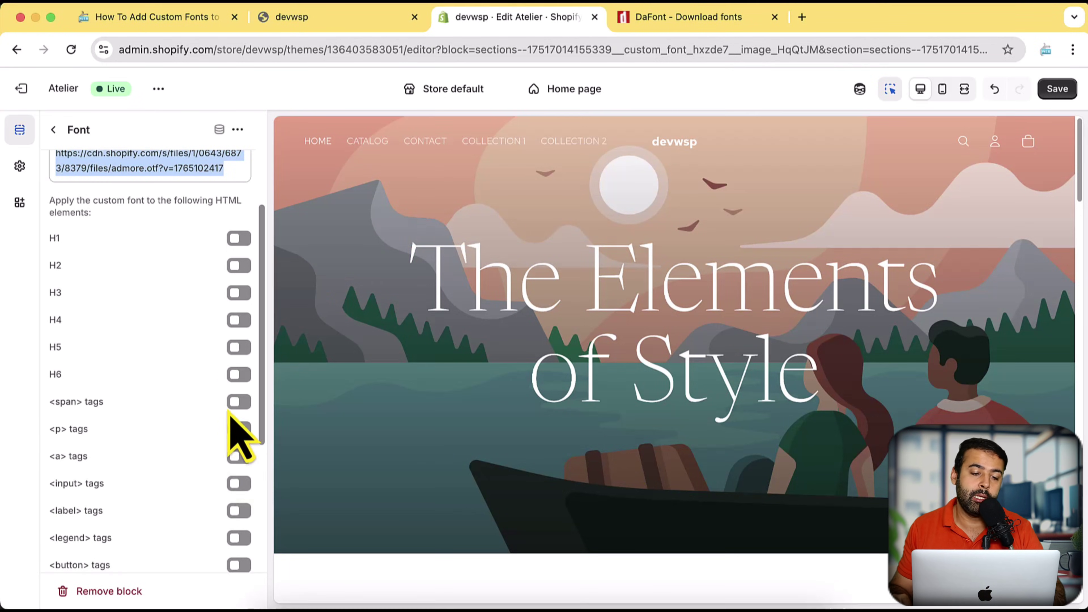
{"action": "scroll", "coordinate": [212, 315], "scroll_direction": "down", "scroll_amount": 5}
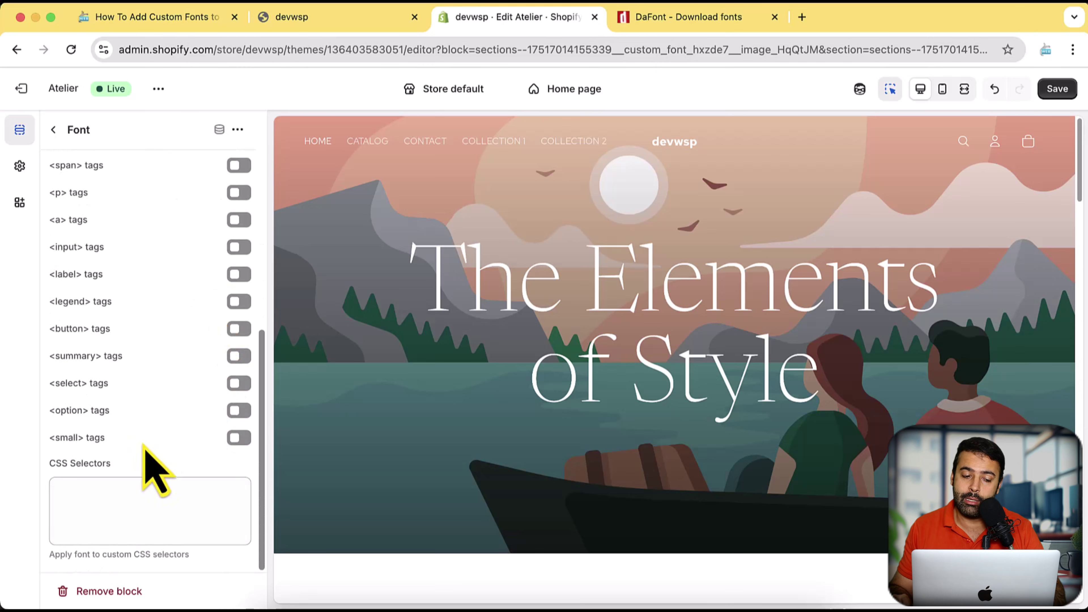
{"action": "left_click", "coordinate": [119, 499]}
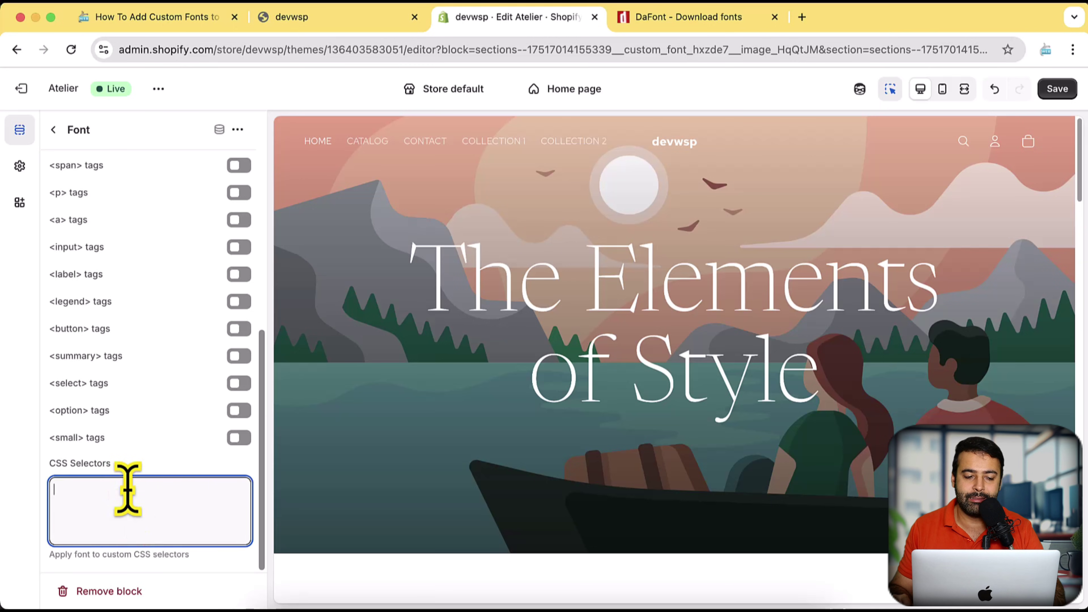
{"action": "scroll", "coordinate": [128, 493], "scroll_direction": "up", "scroll_amount": 1}
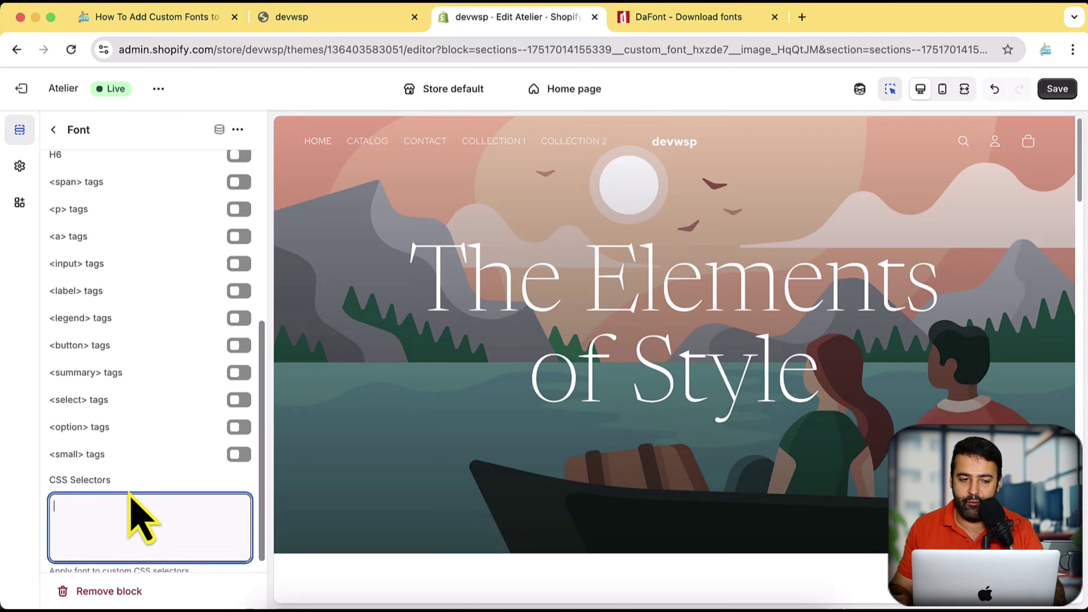
{"action": "scroll", "coordinate": [154, 488], "scroll_direction": "up", "scroll_amount": 10}
{"action": "left_click", "coordinate": [239, 411]}
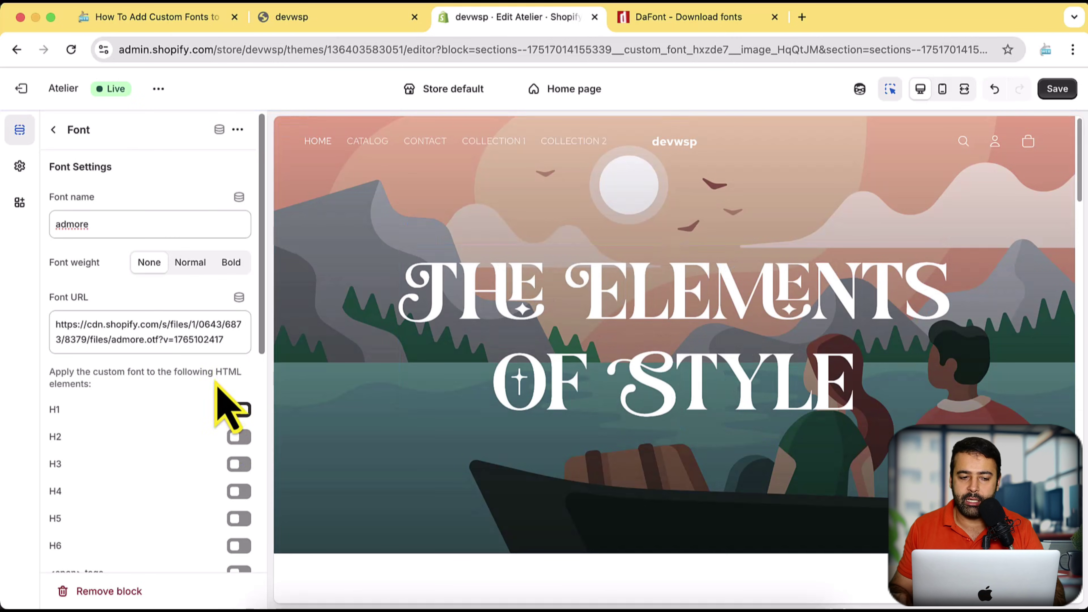
Step: Close the Font block and leave the theme editor, discarding the unsaved changes
{"action": "left_click", "coordinate": [53, 129]}
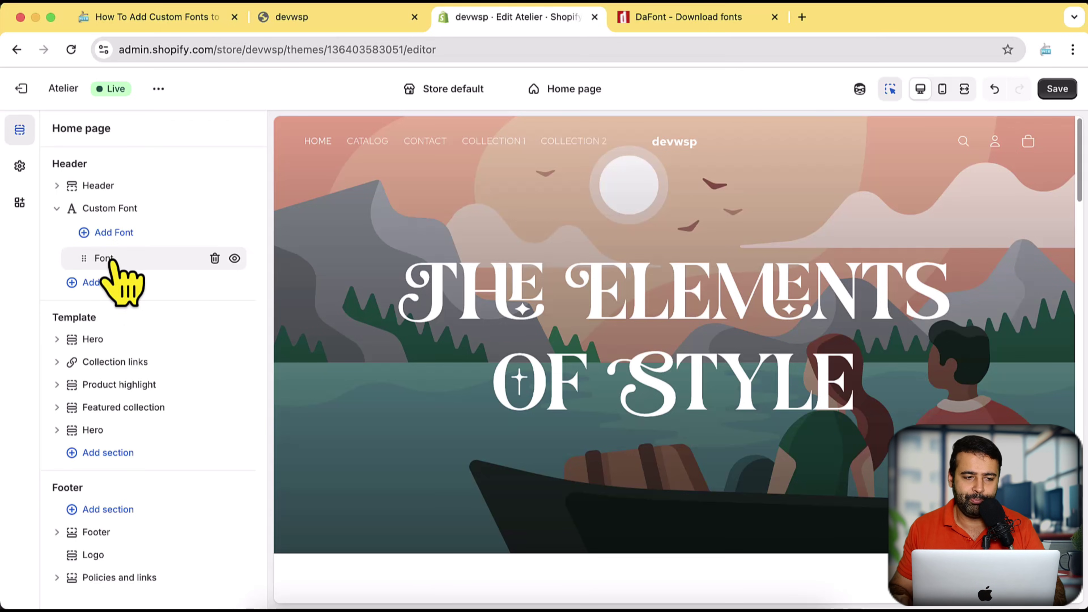
{"action": "left_click", "coordinate": [21, 88]}
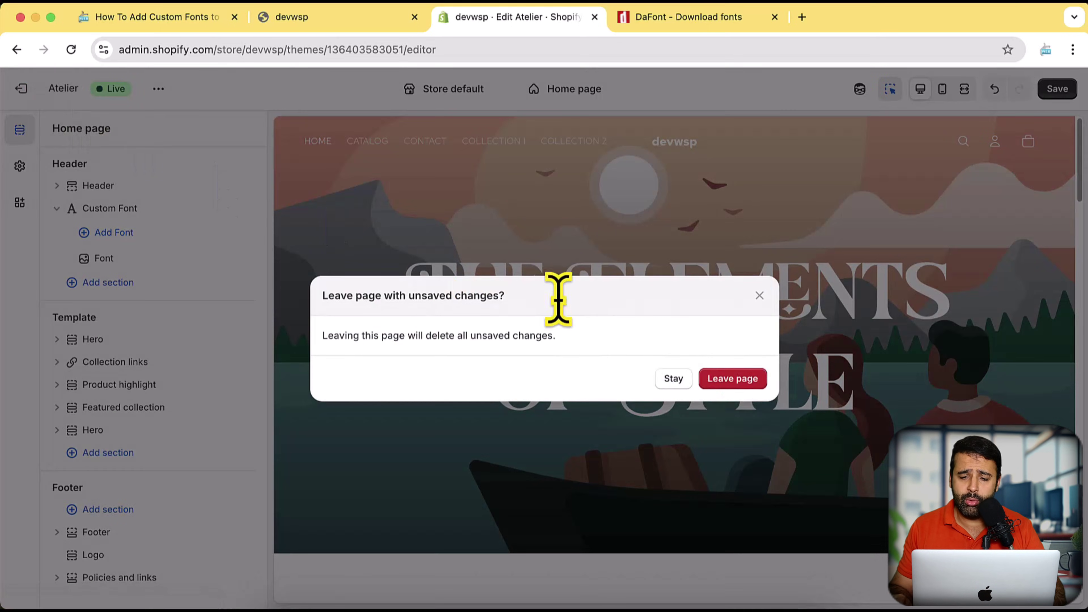
{"action": "left_click", "coordinate": [743, 380]}
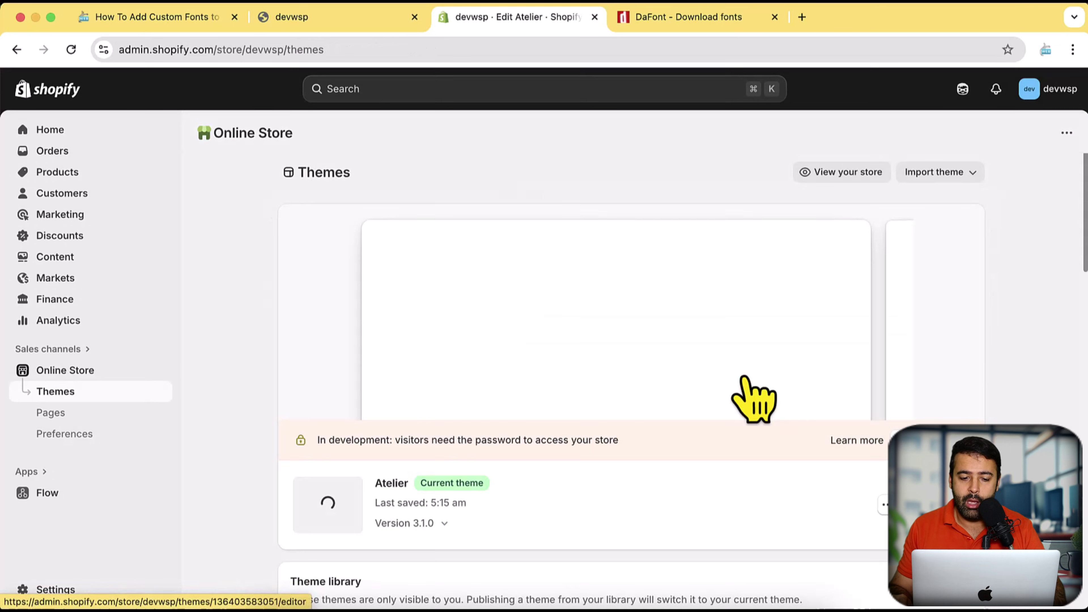
Step: Look through the Themes page, from the current Atelier theme and theme library down to the free Shopify themes
{"action": "scroll", "coordinate": [754, 399], "scroll_direction": "down", "scroll_amount": 5}
{"action": "scroll", "coordinate": [728, 395], "scroll_direction": "up", "scroll_amount": 4}
{"action": "scroll", "coordinate": [557, 369], "scroll_direction": "down", "scroll_amount": 1}
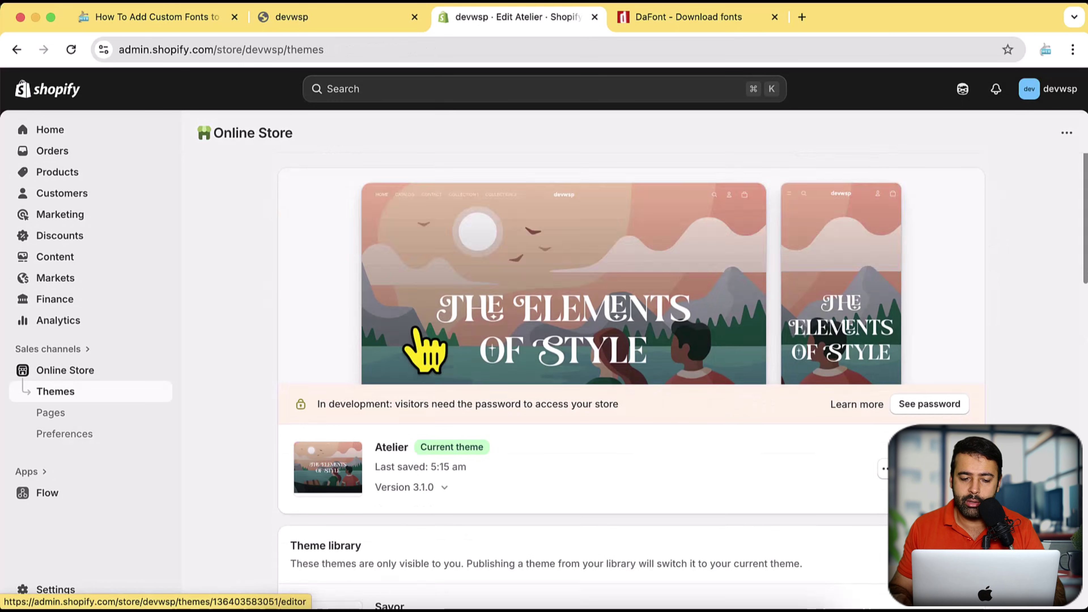
{"action": "scroll", "coordinate": [414, 331], "scroll_direction": "down", "scroll_amount": 3}
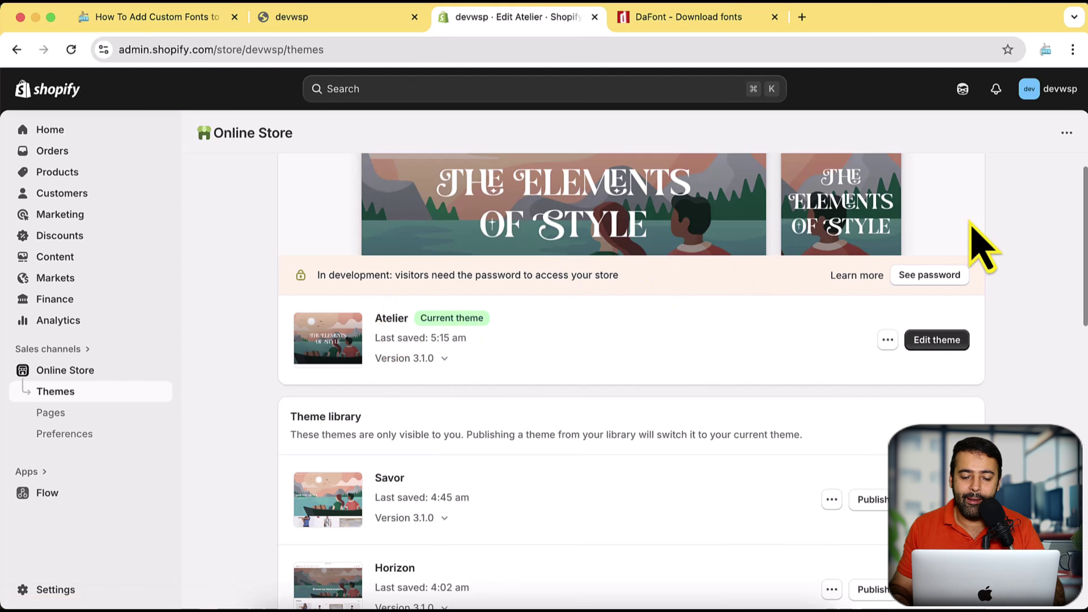
{"action": "scroll", "coordinate": [1027, 216], "scroll_direction": "down", "scroll_amount": 6}
{"action": "scroll", "coordinate": [1027, 214], "scroll_direction": "down", "scroll_amount": 10}
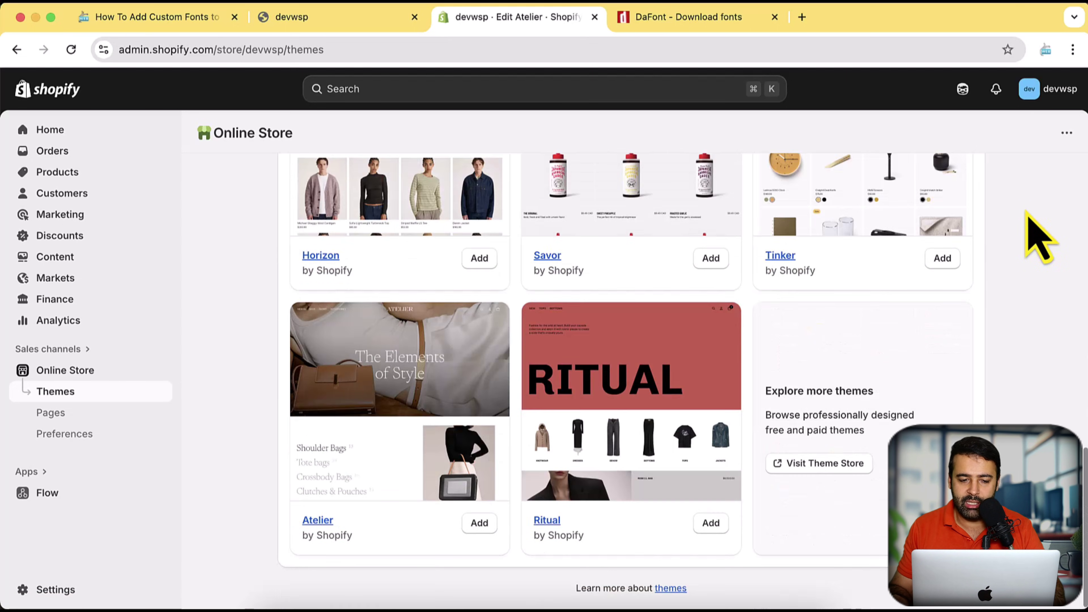
{"action": "scroll", "coordinate": [998, 377], "scroll_direction": "up", "scroll_amount": 2}
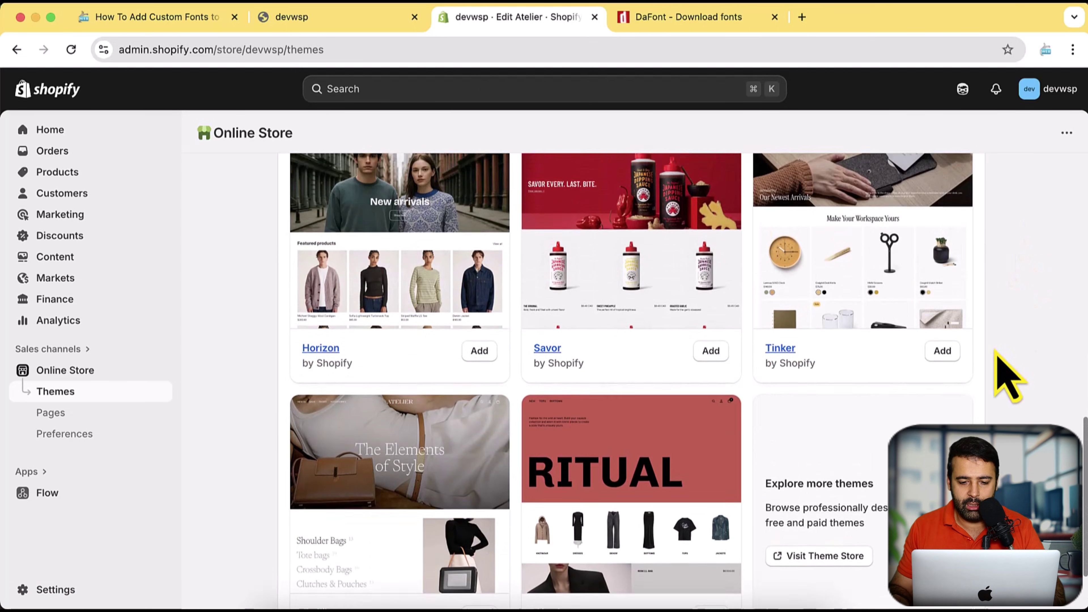
Step: Add the free Ritual theme to the theme library and publish it as the current theme
{"action": "scroll", "coordinate": [998, 377], "scroll_direction": "down", "scroll_amount": 2}
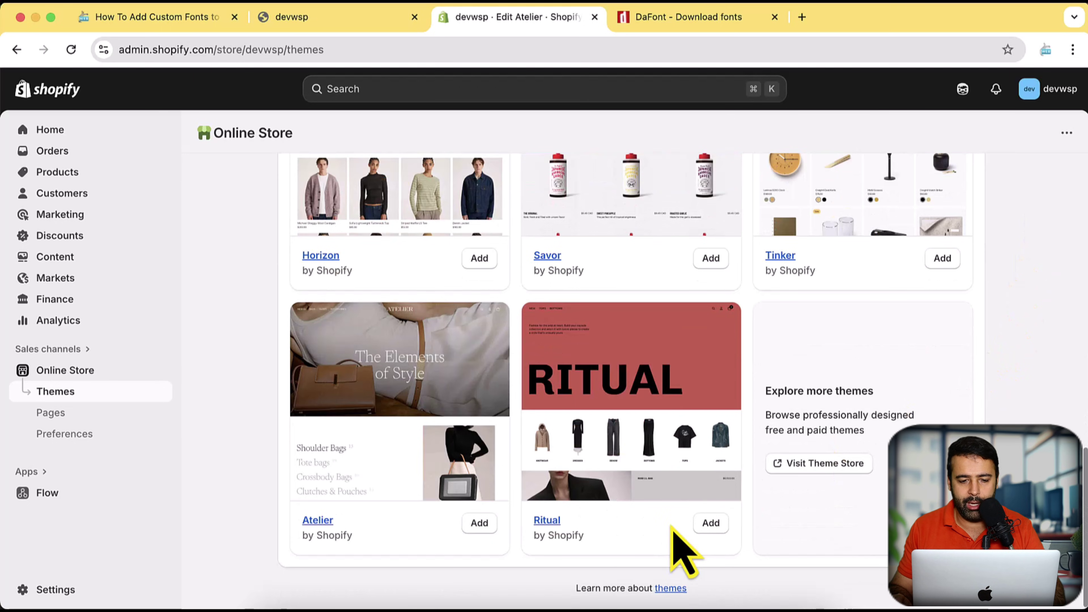
{"action": "left_click", "coordinate": [711, 524]}
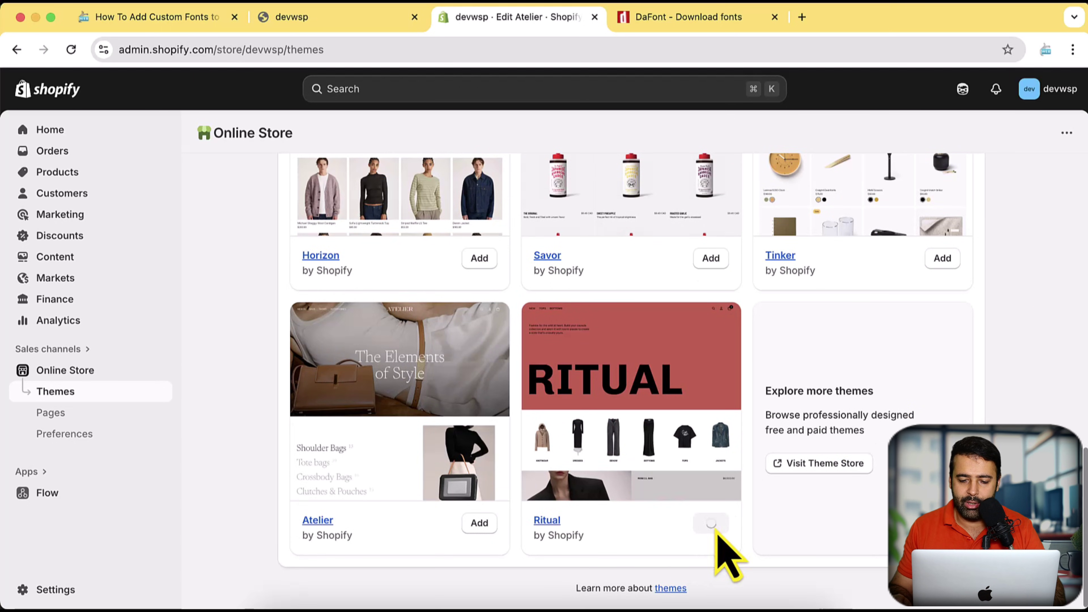
{"action": "scroll", "coordinate": [1040, 377], "scroll_direction": "up", "scroll_amount": 5}
{"action": "scroll", "coordinate": [1039, 377], "scroll_direction": "up", "scroll_amount": 6}
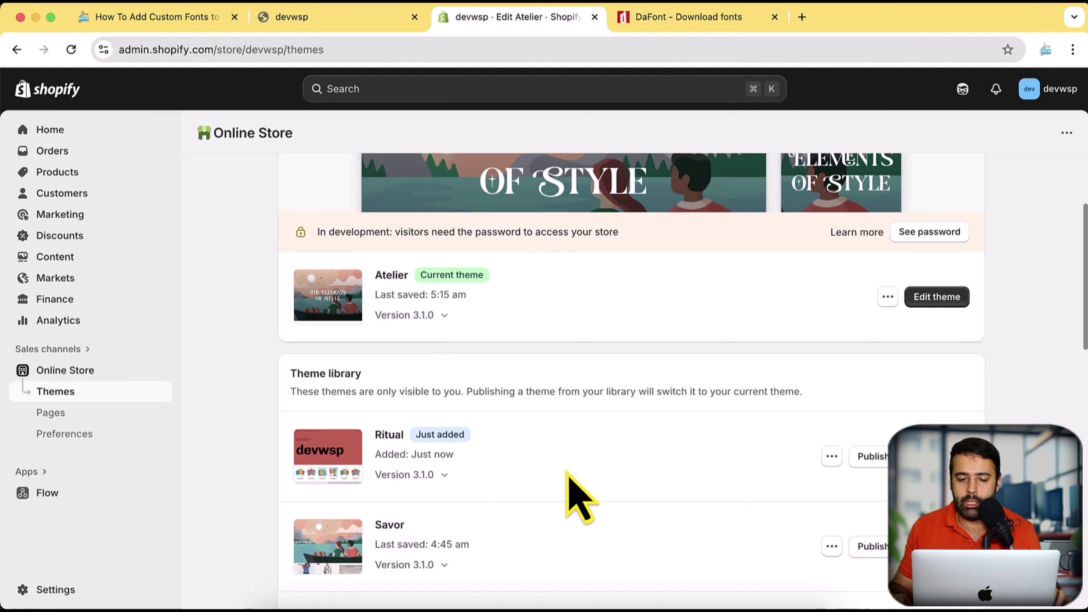
{"action": "left_click", "coordinate": [867, 457]}
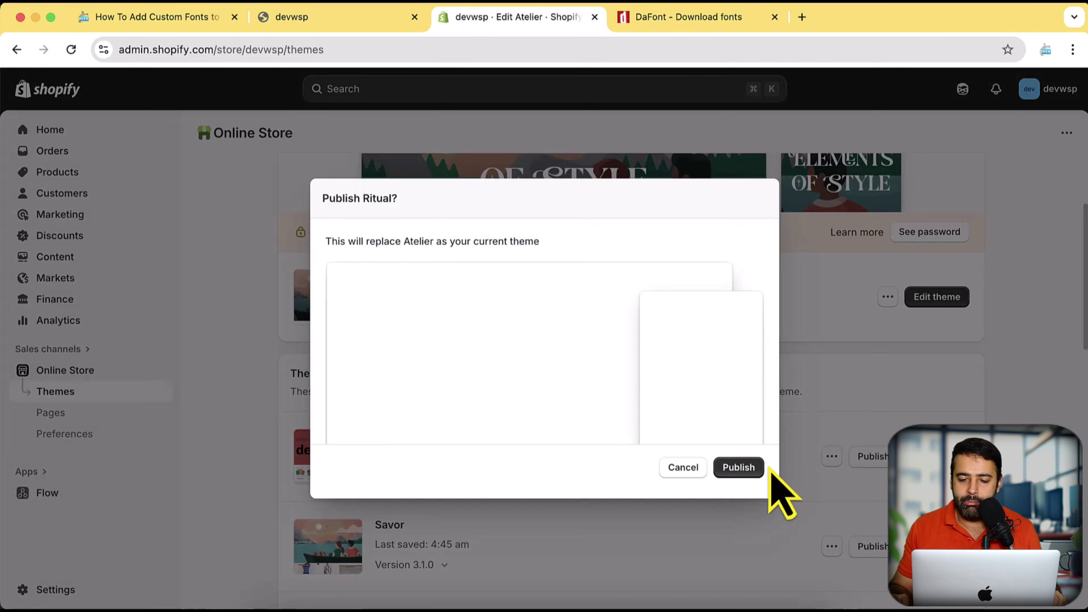
{"action": "left_click", "coordinate": [745, 470]}
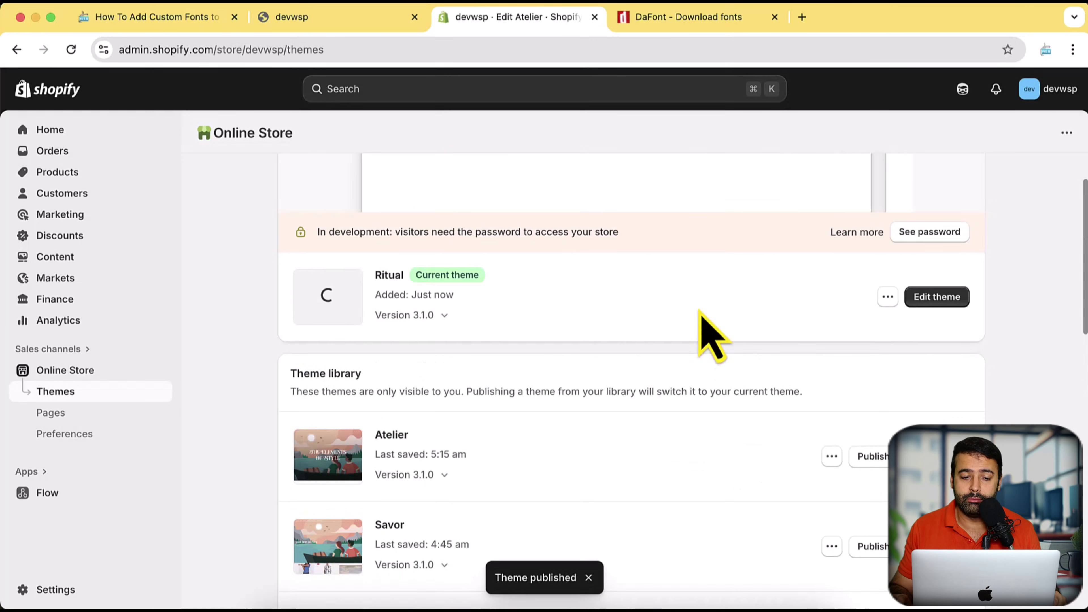
Step: Open the Ritual theme's preview in a separate browser tab and close the old Atelier preview
{"action": "left_click", "coordinate": [898, 376]}
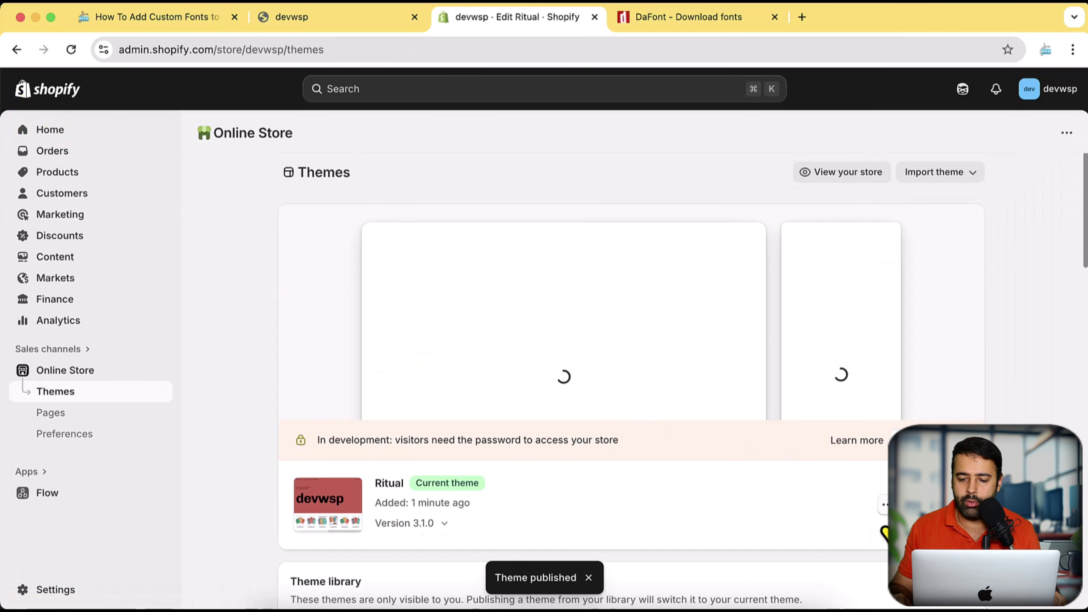
{"action": "left_click", "coordinate": [882, 503]}
{"action": "right_click", "coordinate": [801, 337]}
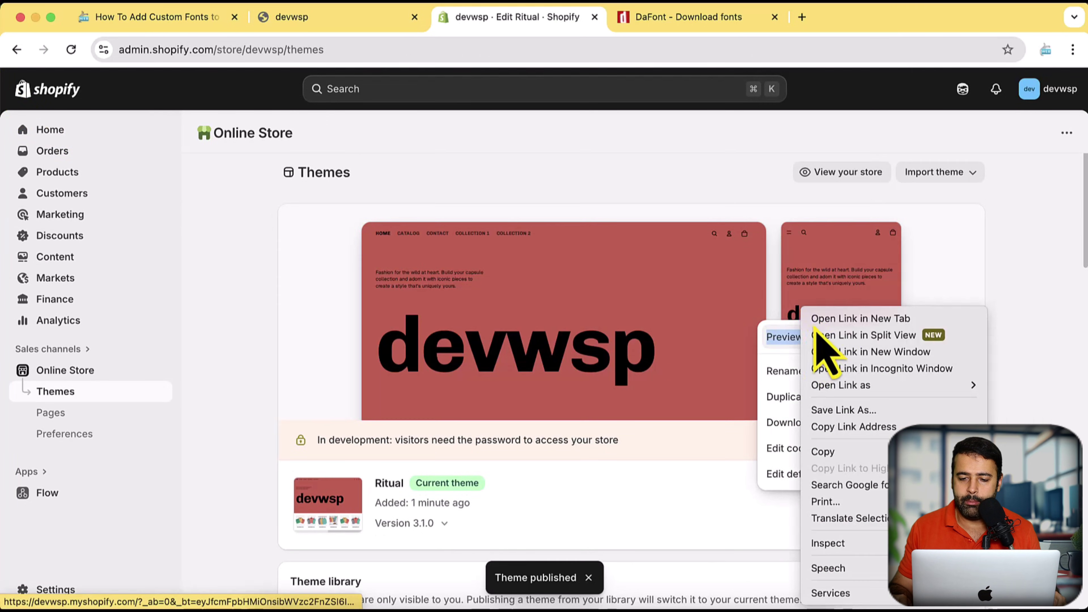
{"action": "left_click", "coordinate": [833, 317]}
{"action": "left_click_drag", "start_coordinate": [647, 18], "coordinate": [477, 17]}
{"action": "left_click", "coordinate": [372, 20]}
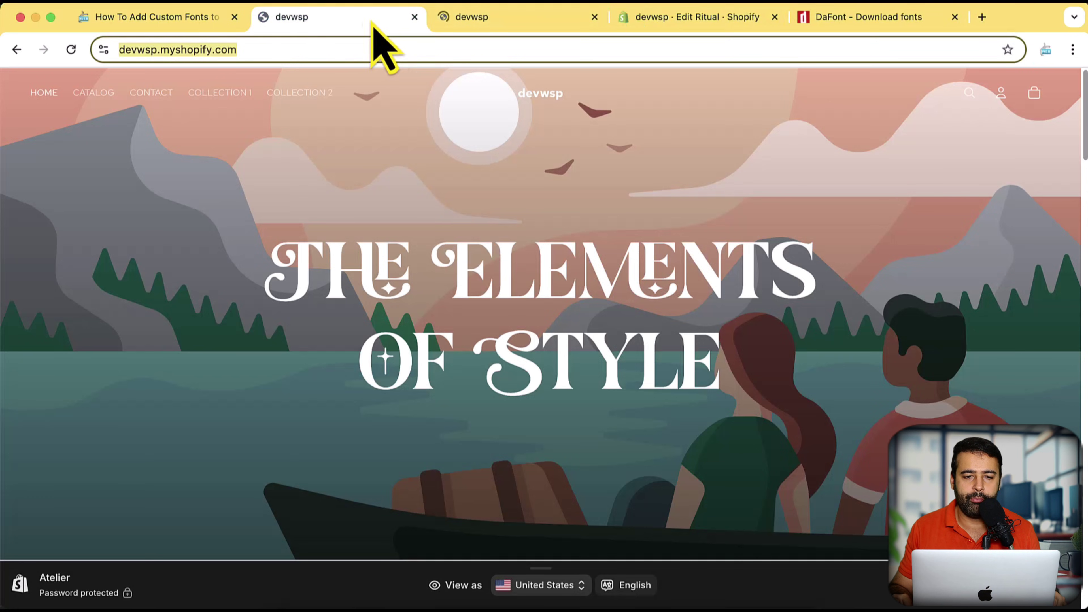
{"action": "left_click", "coordinate": [415, 17]}
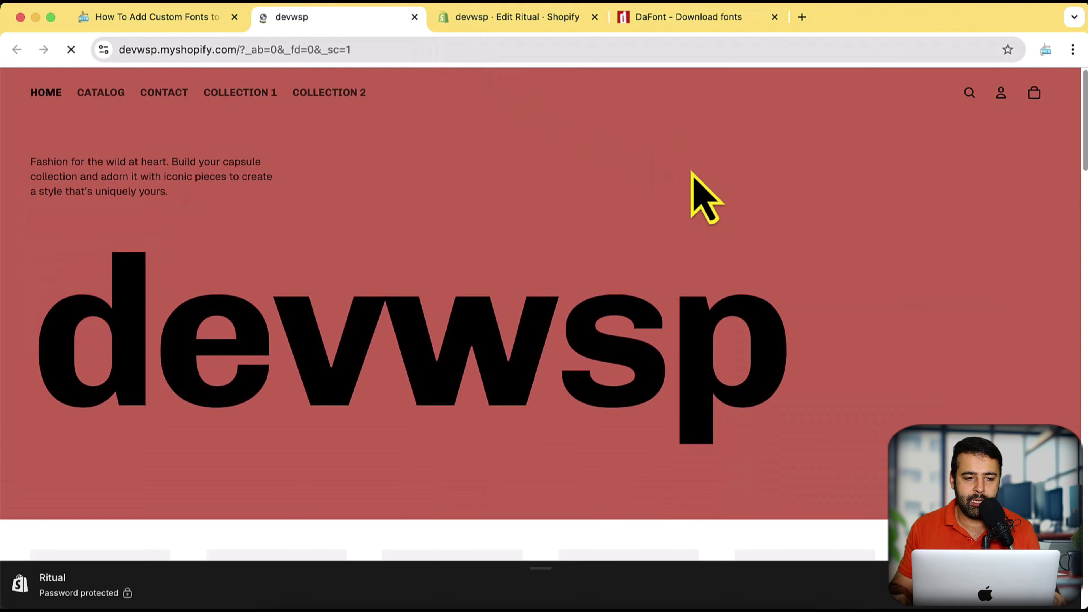
Step: Examine the fonts on Ritual's storefront home page, from the large devwsp heading down to the footer
{"action": "scroll", "coordinate": [799, 178], "scroll_direction": "down", "scroll_amount": 15}
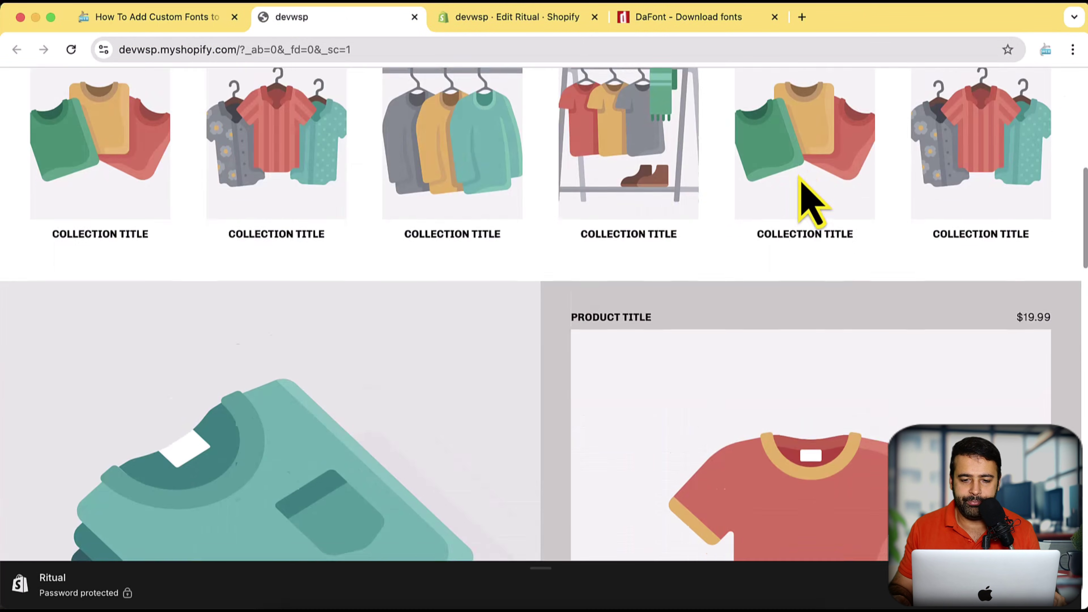
{"action": "scroll", "coordinate": [811, 200], "scroll_direction": "down", "scroll_amount": 20}
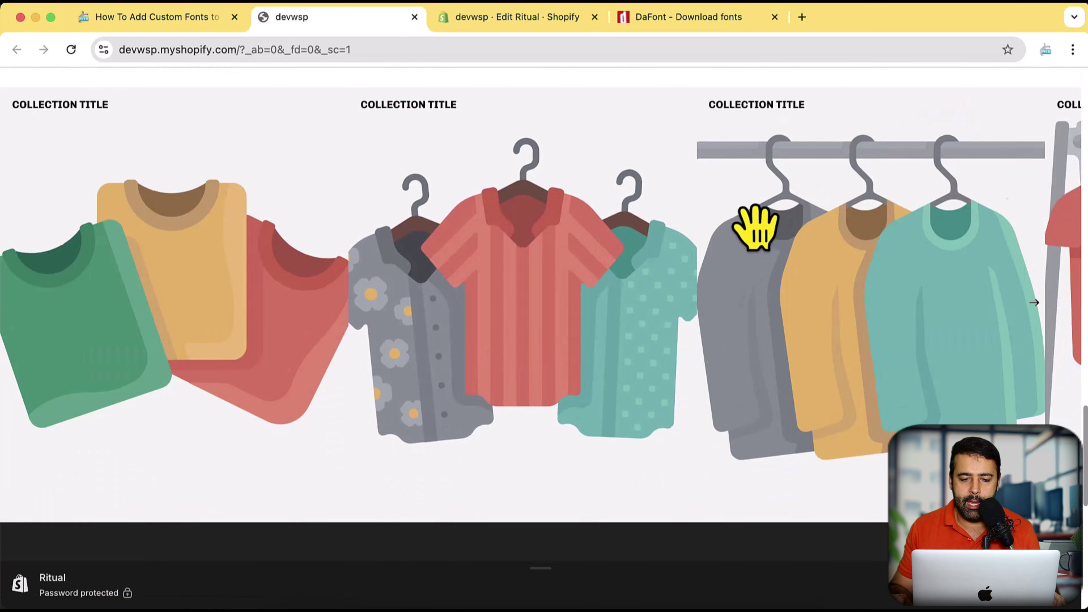
{"action": "scroll", "coordinate": [583, 293], "scroll_direction": "up", "scroll_amount": 6}
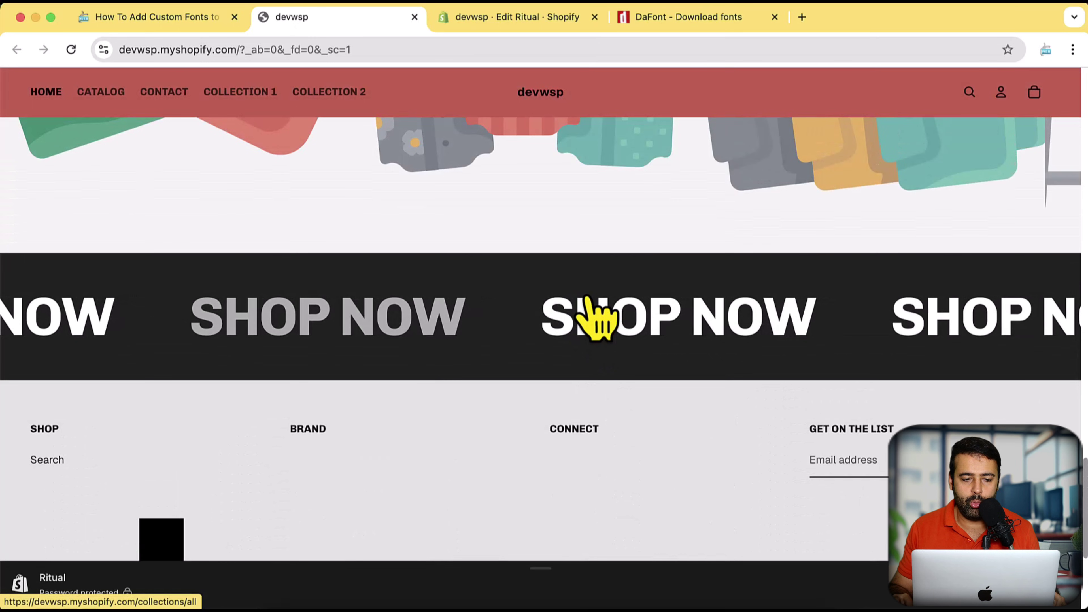
{"action": "scroll", "coordinate": [591, 309], "scroll_direction": "down", "scroll_amount": 5}
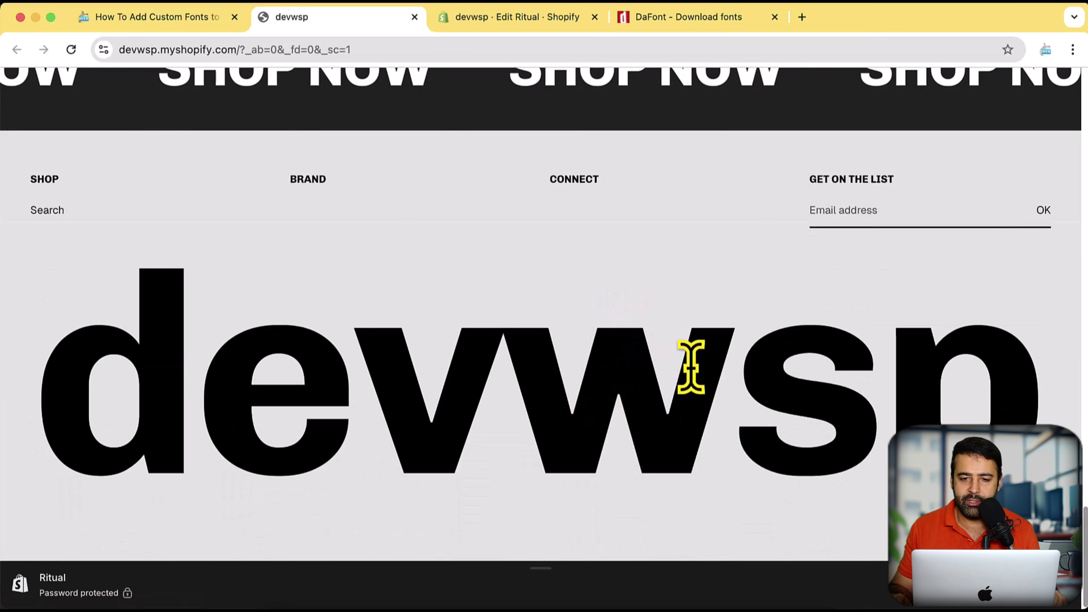
{"action": "scroll", "coordinate": [707, 377], "scroll_direction": "up", "scroll_amount": 15}
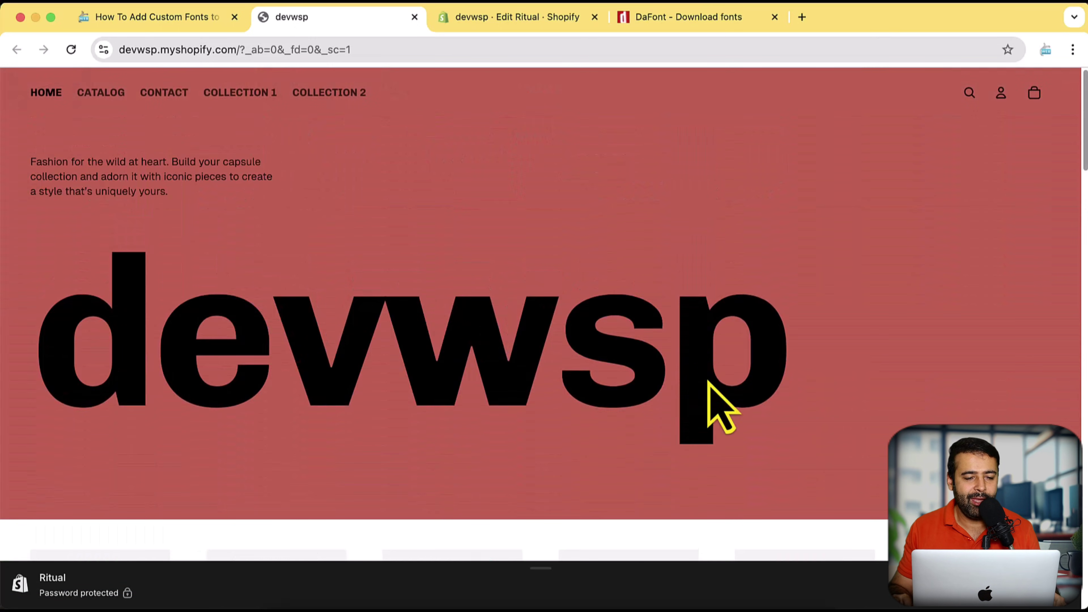
{"action": "left_click_drag", "start_coordinate": [46, 340], "coordinate": [734, 364]}
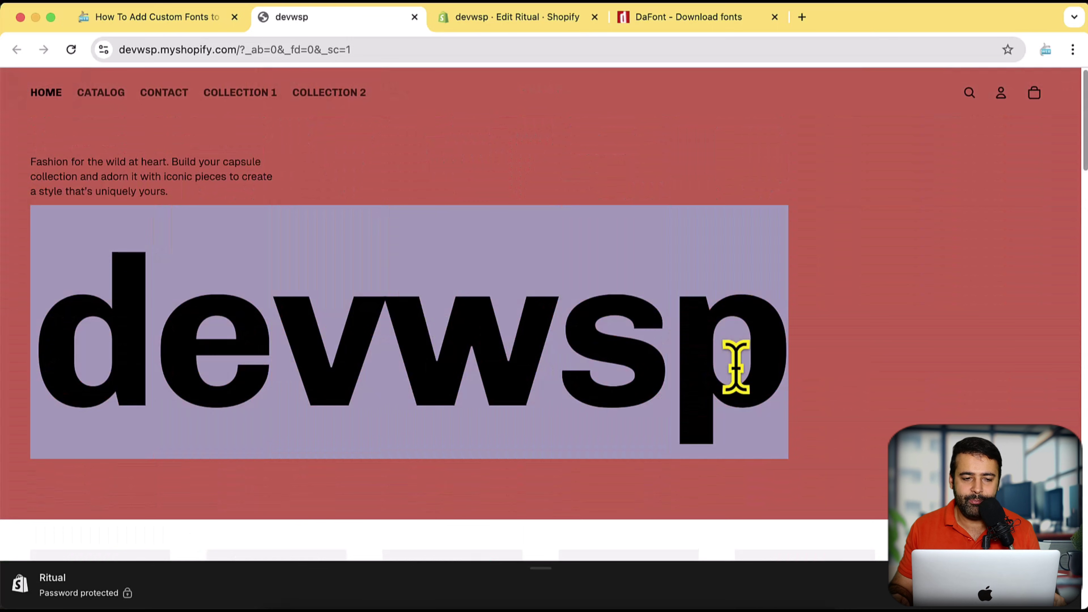
{"action": "left_click", "coordinate": [465, 287]}
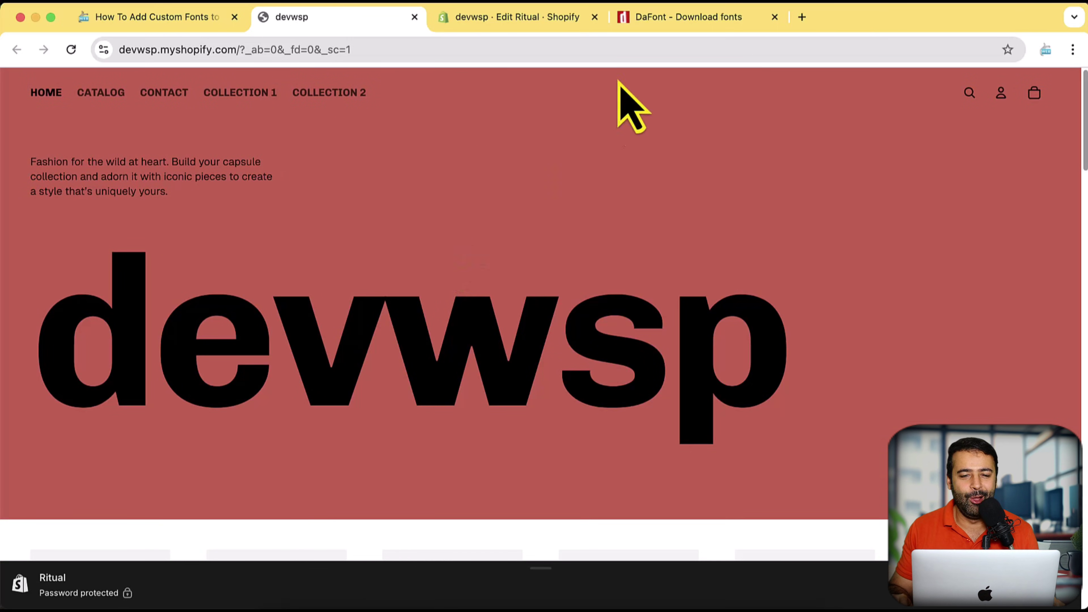
Step: Switch to the DaFont site and download the Biglove Christmas font
{"action": "left_click", "coordinate": [675, 20]}
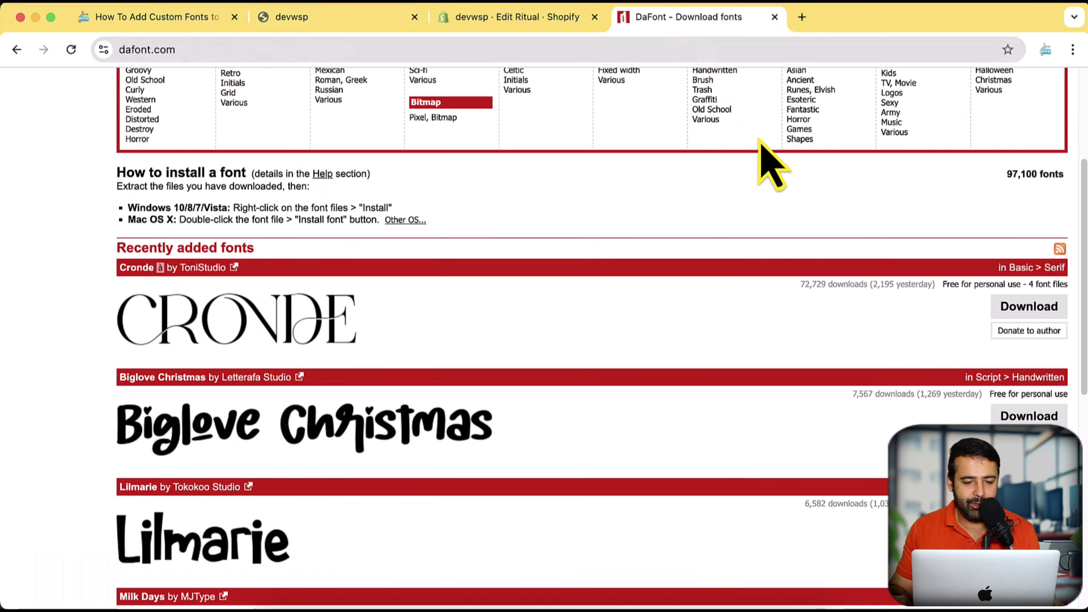
{"action": "scroll", "coordinate": [771, 167], "scroll_direction": "down", "scroll_amount": 5}
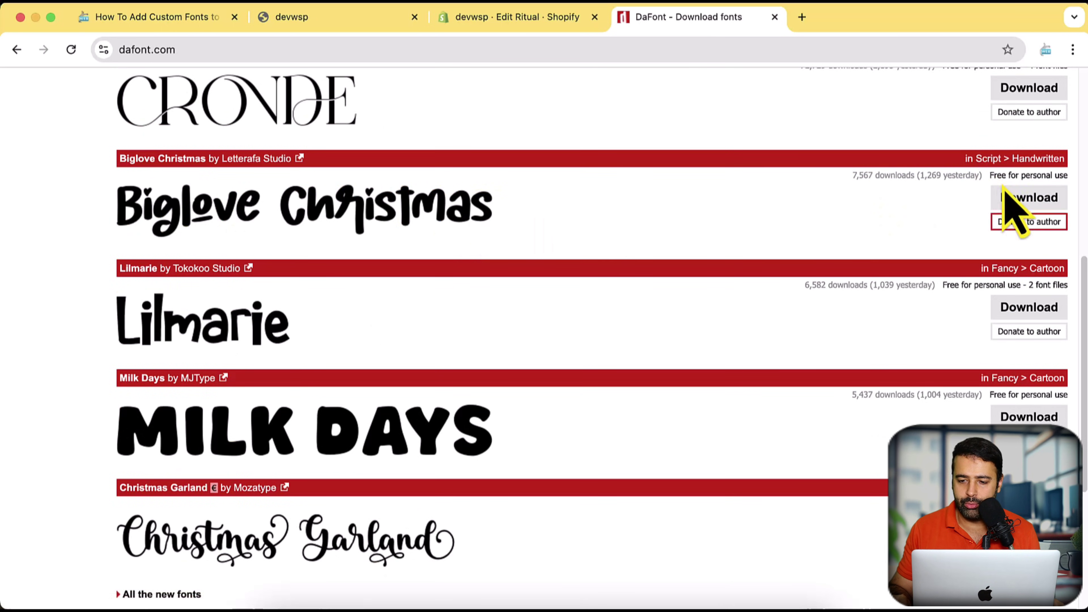
{"action": "left_click", "coordinate": [1020, 201]}
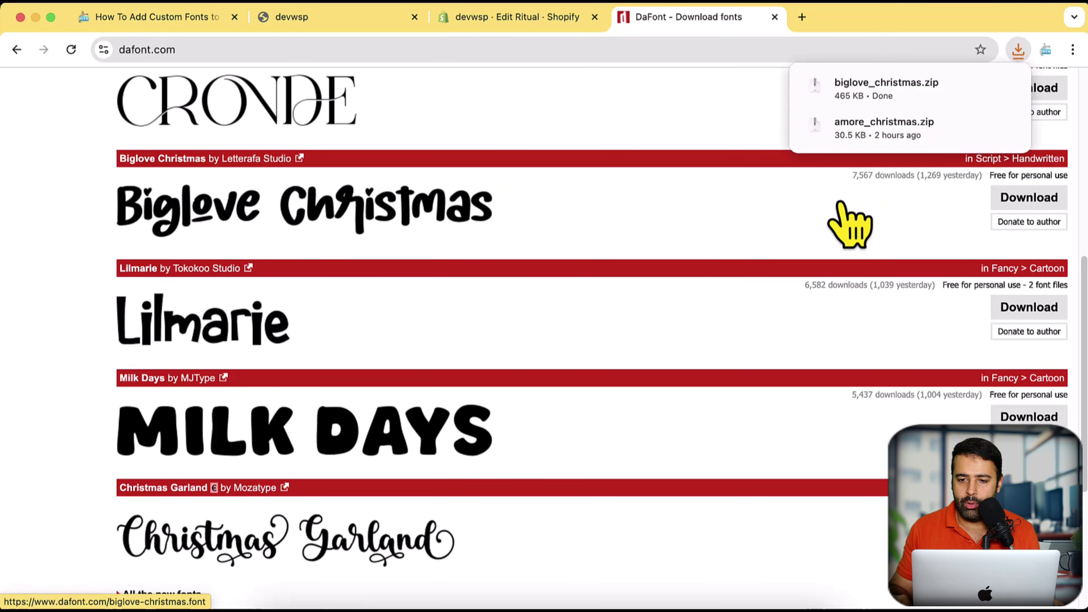
Step: Return to the Shopify admin and open its Content section in a separate browser tab
{"action": "left_click", "coordinate": [492, 20]}
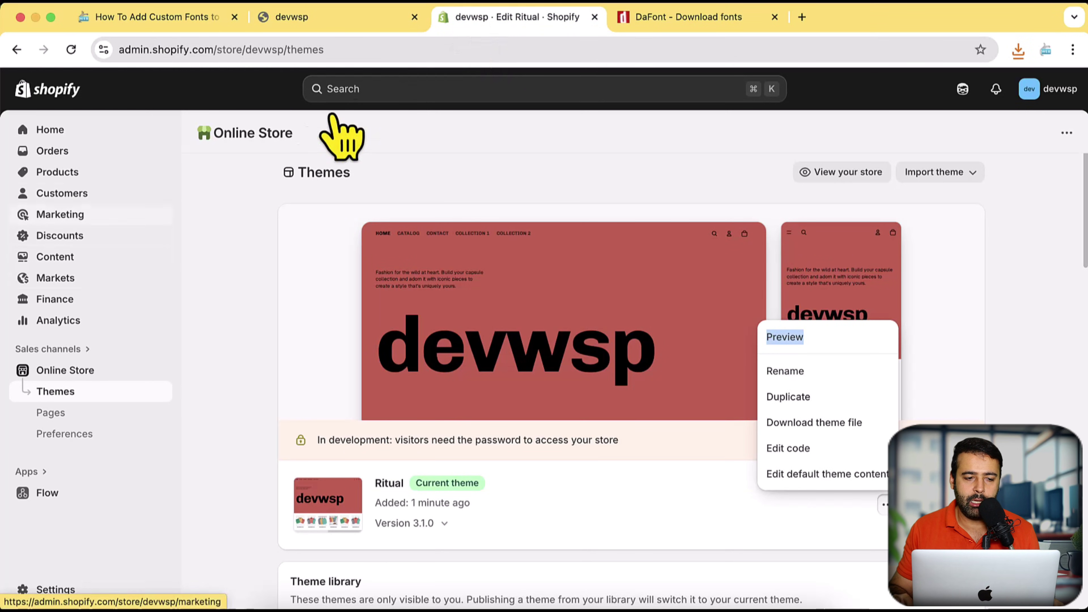
{"action": "right_click", "coordinate": [81, 265]}
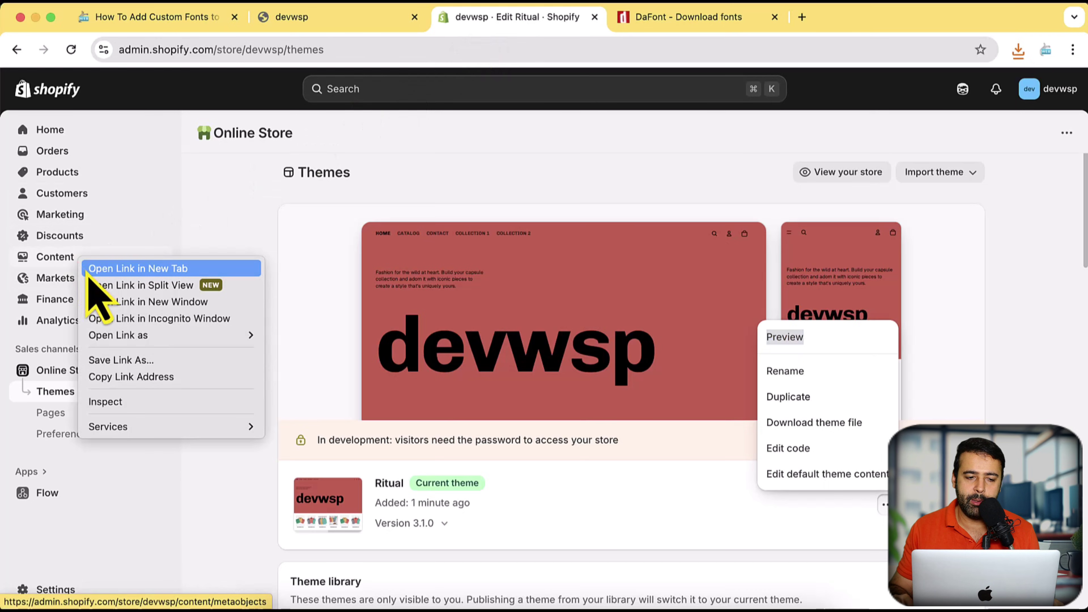
{"action": "left_click", "coordinate": [90, 269]}
{"action": "left_click", "coordinate": [660, 20]}
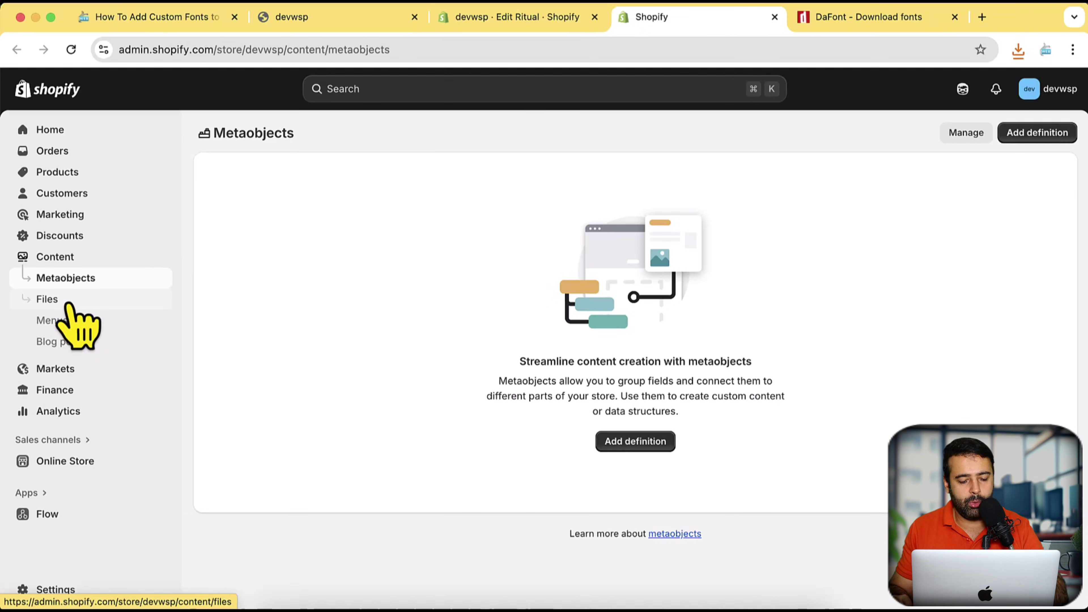
Step: Capture the admin navigation area, mark the Files entry with an arrow, and discard the capture
{"action": "key", "text": "super+shift+9"}
{"action": "mouse_move", "coordinate": [1, 146]}
{"action": "left_mouse_down"}
{"action": "mouse_move", "coordinate": [297, 352]}
{"action": "mouse_move", "coordinate": [321, 410]}
{"action": "left_mouse_up"}
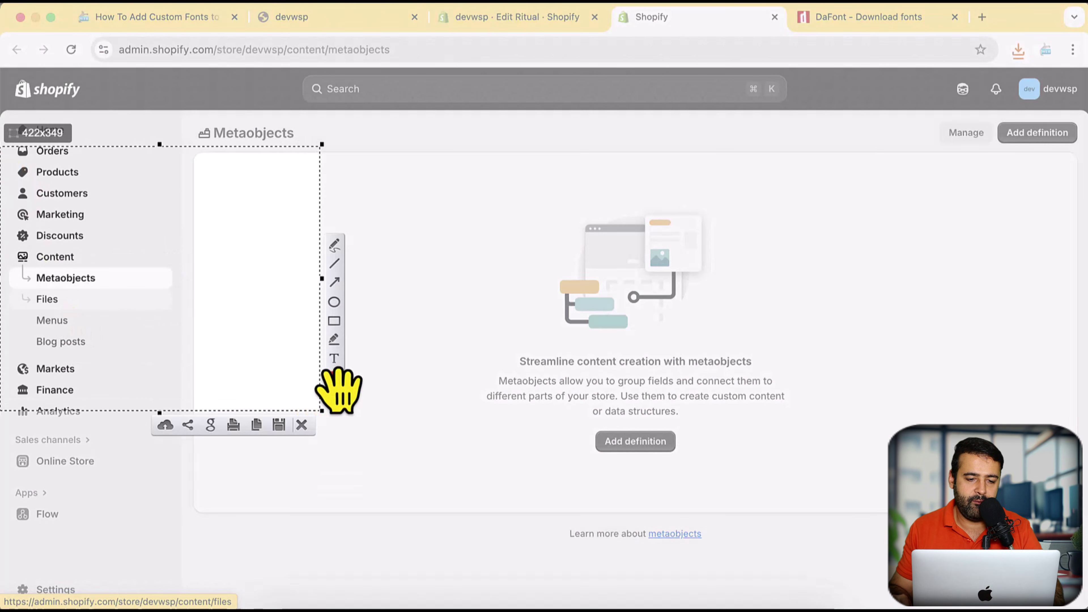
{"action": "left_click_drag", "start_coordinate": [191, 206], "coordinate": [65, 298]}
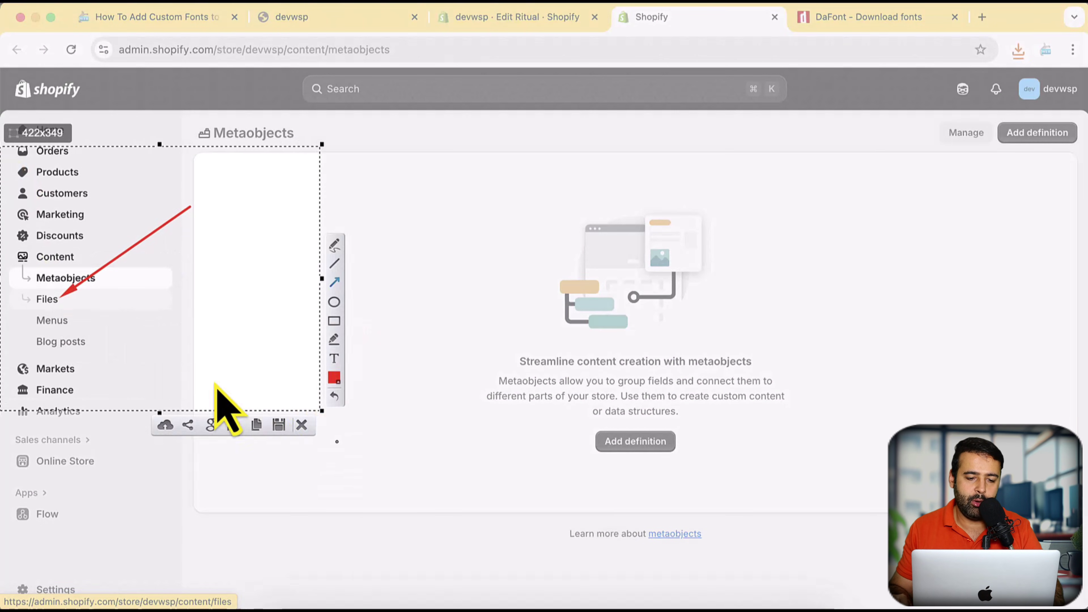
{"action": "double_click", "coordinate": [65, 306]}
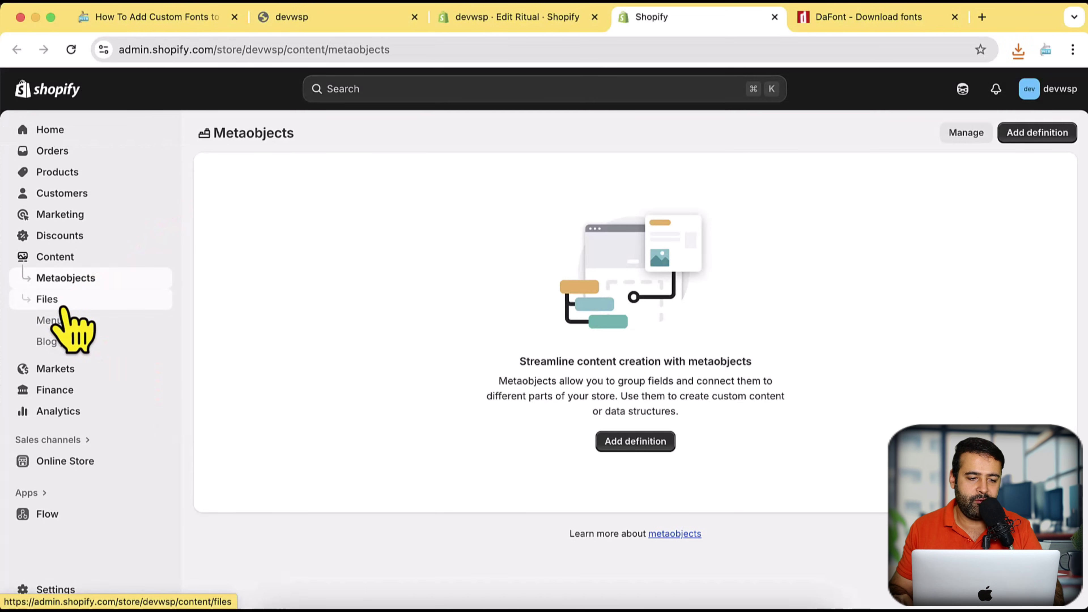
Step: Open the store's Files page, view the Downloads folder in the upload file chooser, and cancel the chooser
{"action": "left_click", "coordinate": [64, 305]}
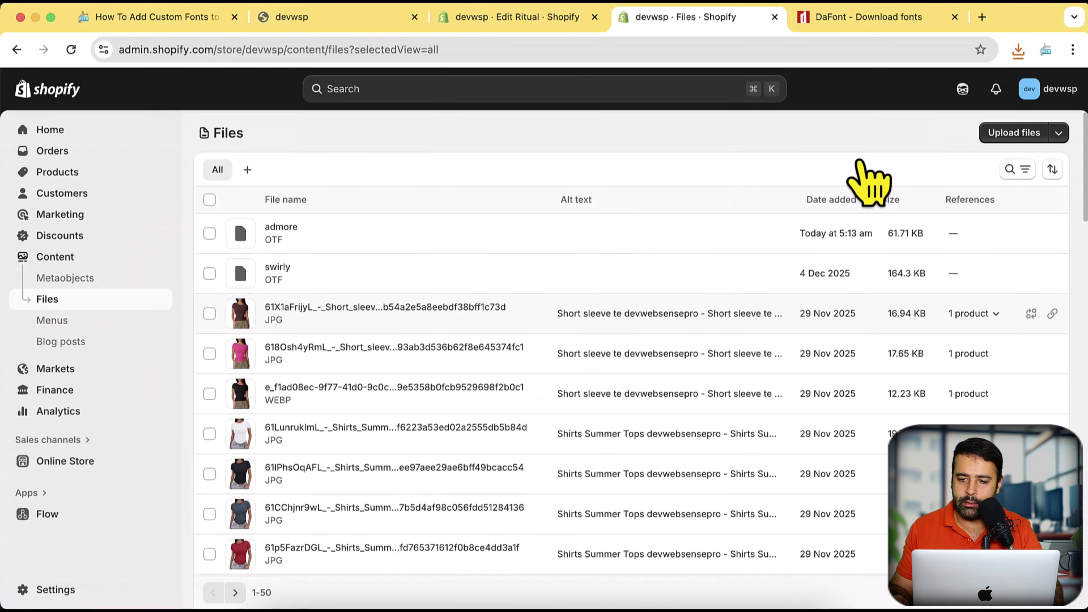
{"action": "left_click", "coordinate": [1004, 133]}
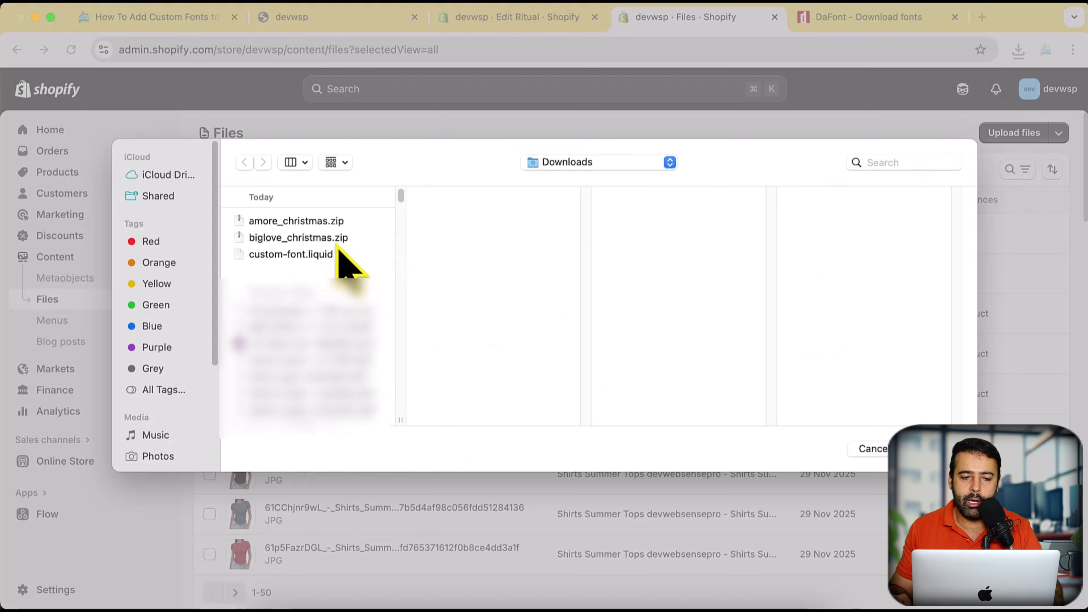
{"action": "left_click", "coordinate": [871, 449]}
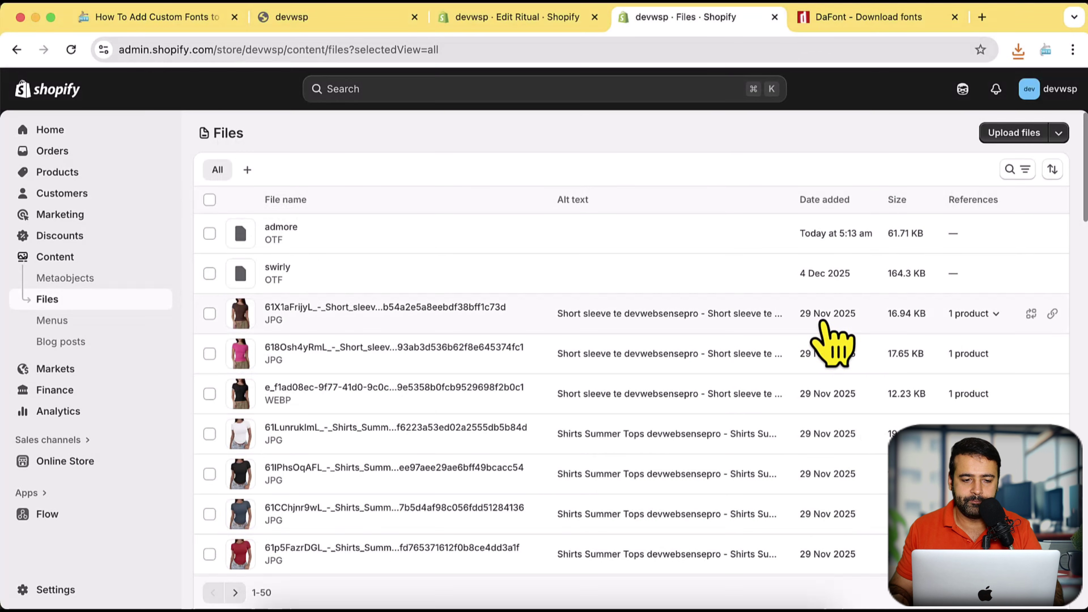
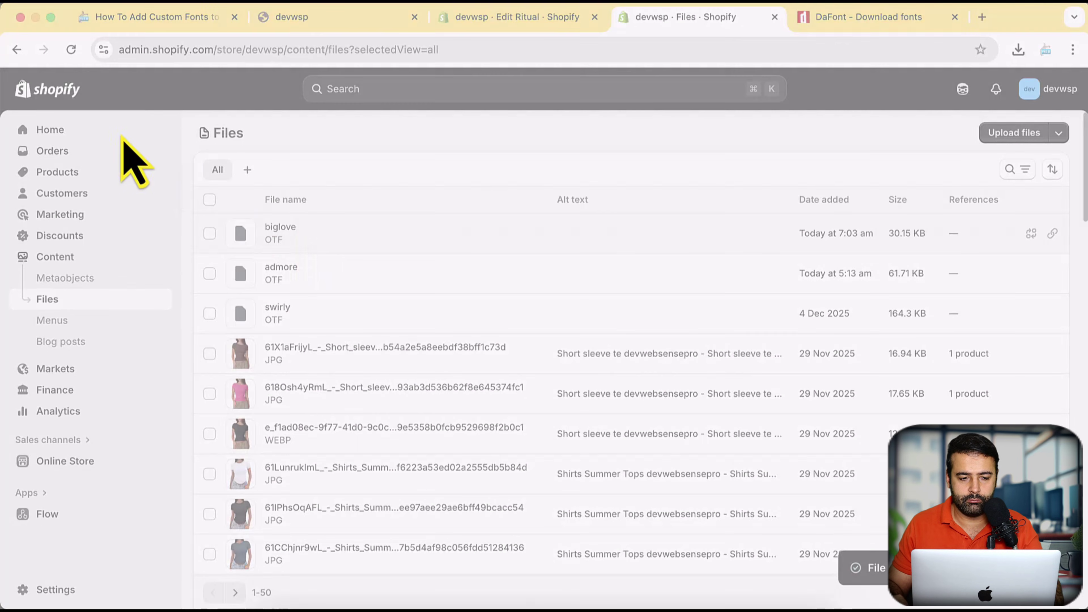
Step: Mark the biglove font in the captured file list with an arrow and discard the capture
{"action": "mouse_move", "coordinate": [468, 293]}
{"action": "left_mouse_down"}
{"action": "mouse_move", "coordinate": [292, 215]}
{"action": "mouse_move", "coordinate": [286, 245]}
{"action": "left_mouse_up"}
{"action": "left_click", "coordinate": [759, 364]}
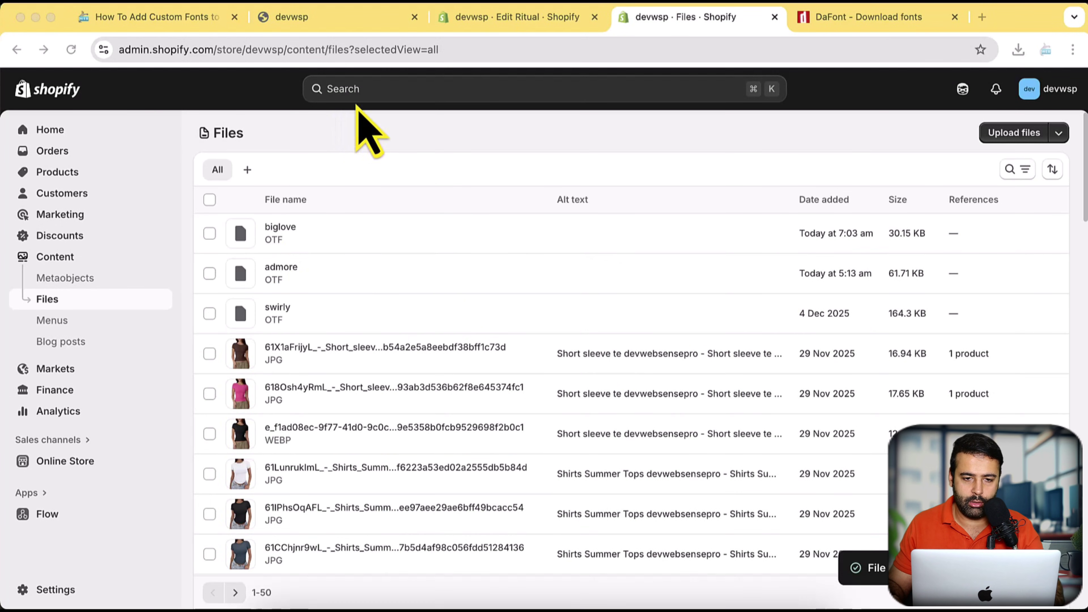
Step: Open the Ritual theme's code for editing in a separate browser tab and bring that tab to the front
{"action": "left_click", "coordinate": [536, 23]}
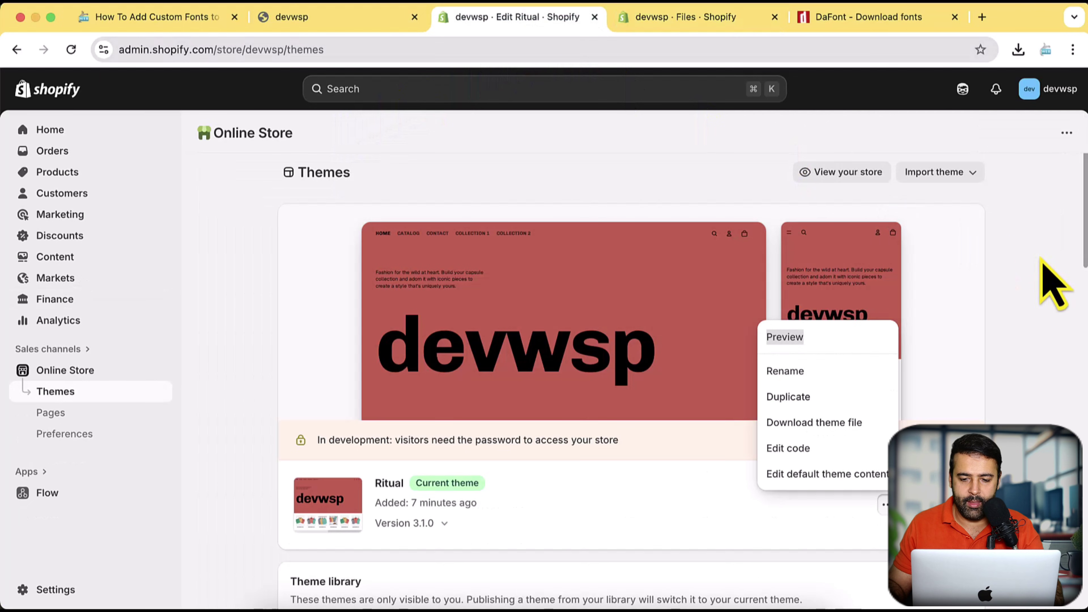
{"action": "left_click", "coordinate": [1033, 246]}
{"action": "scroll", "coordinate": [1032, 243], "scroll_direction": "down", "scroll_amount": 5}
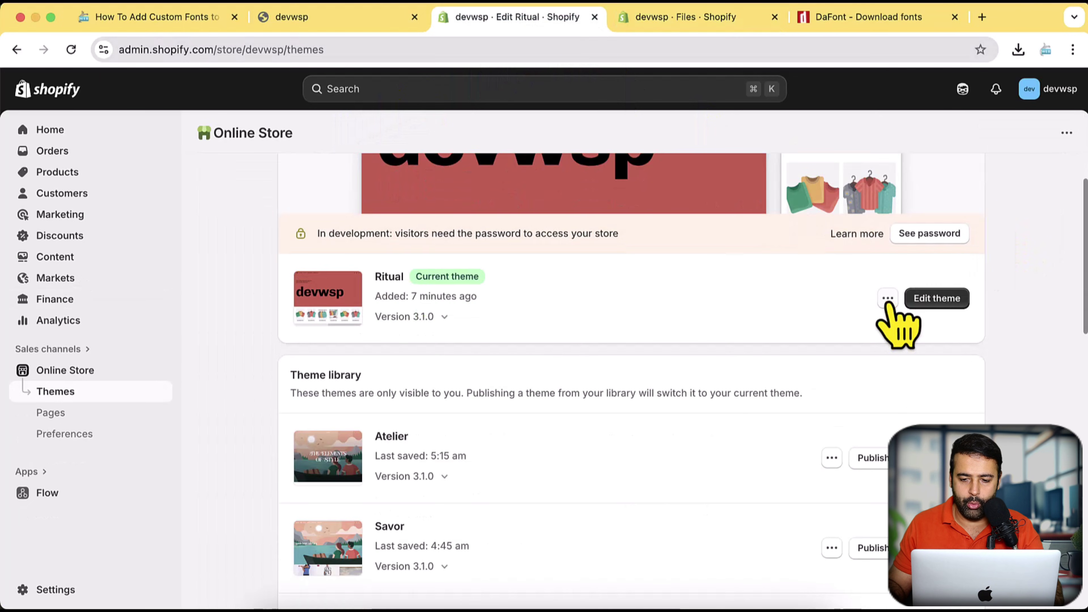
{"action": "left_click", "coordinate": [887, 299]}
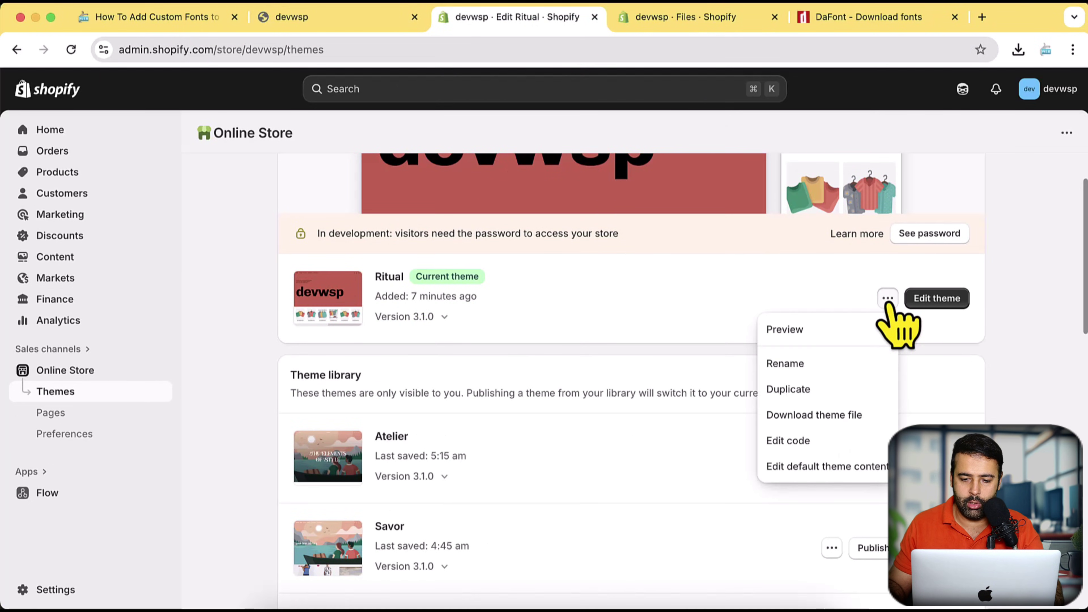
{"action": "left_click", "coordinate": [835, 441], "text": "super"}
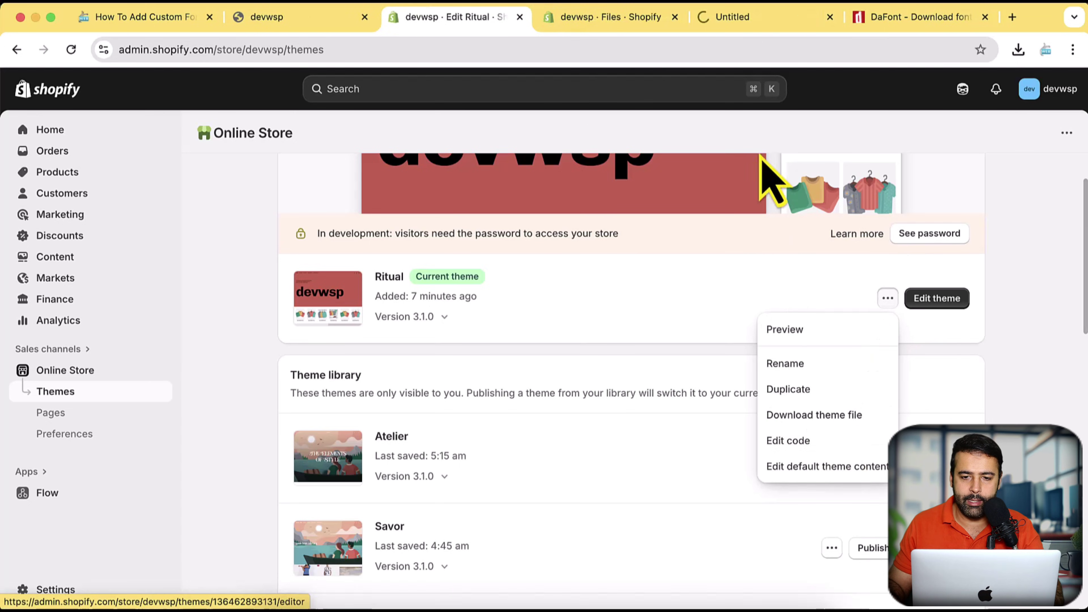
{"action": "left_click", "coordinate": [731, 26]}
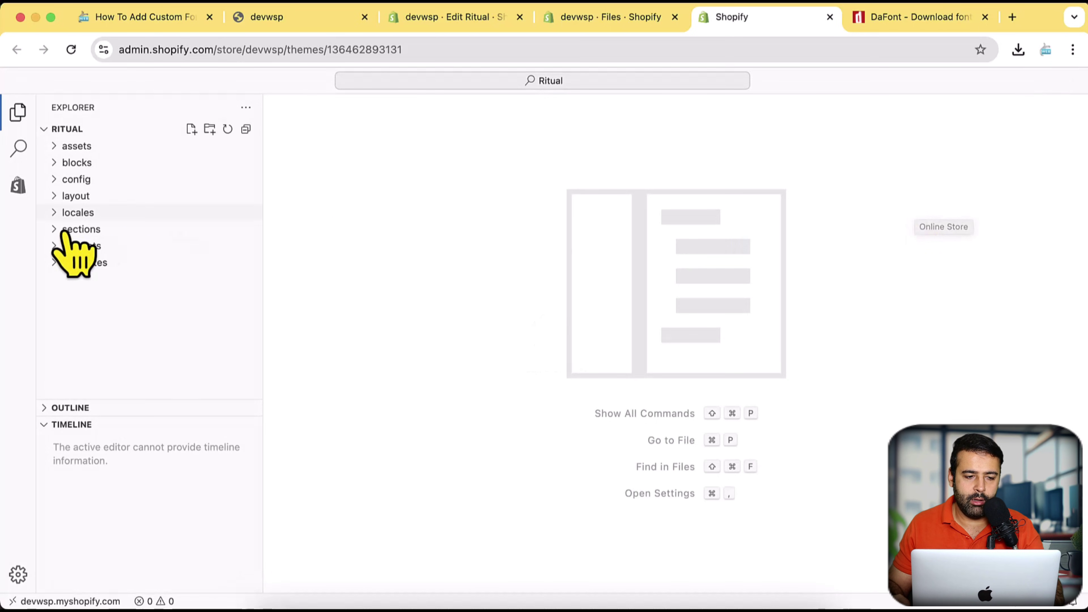
Step: Expand the sections folder in the Ritual theme's file tree
{"action": "left_click", "coordinate": [77, 229]}
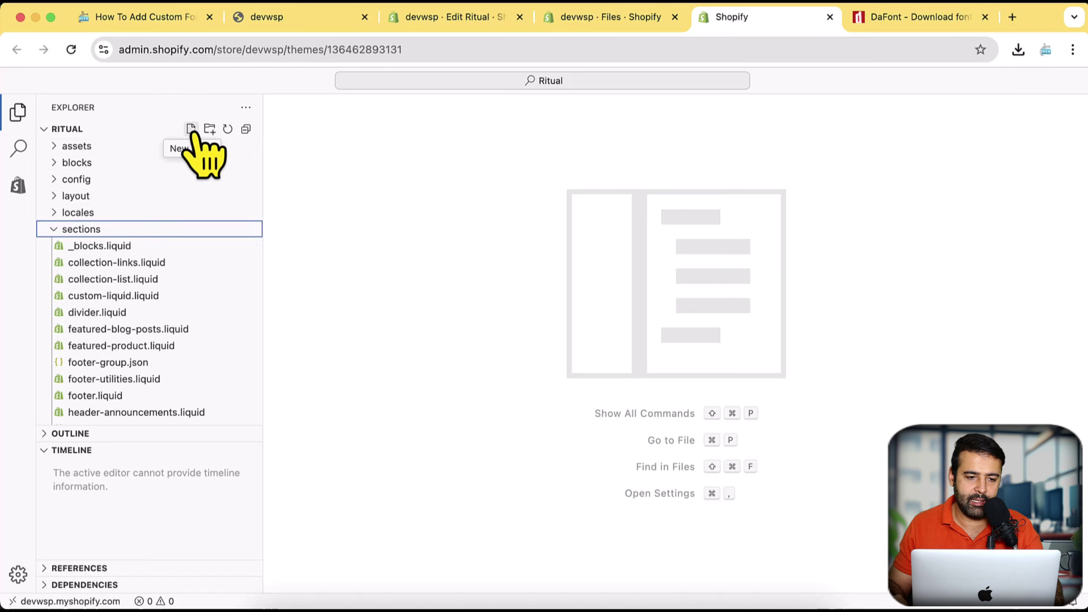
Step: Capture the file tree area, mark the sections folder and the new-file control with arrows, and discard the capture
{"action": "key", "text": "super+shift+9"}
{"action": "left_click_drag", "start_coordinate": [1, 66], "coordinate": [404, 334]}
{"action": "left_click", "coordinate": [416, 207]}
{"action": "left_click_drag", "start_coordinate": [17, 278], "coordinate": [46, 234]}
{"action": "left_click_drag", "start_coordinate": [163, 175], "coordinate": [169, 193]}
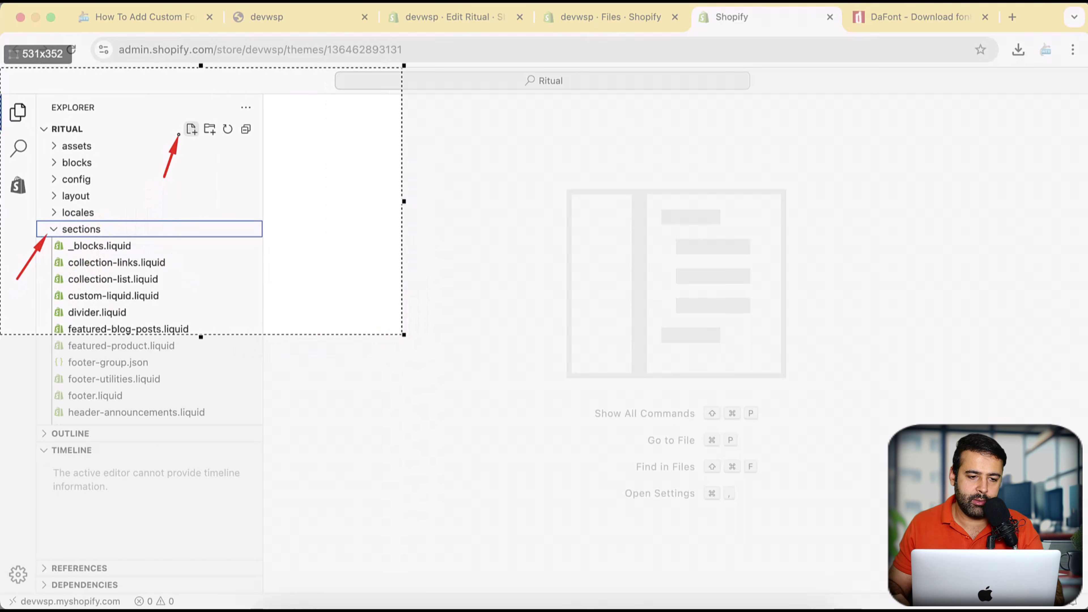
{"action": "left_click_drag", "start_coordinate": [183, 135], "coordinate": [184, 135]}
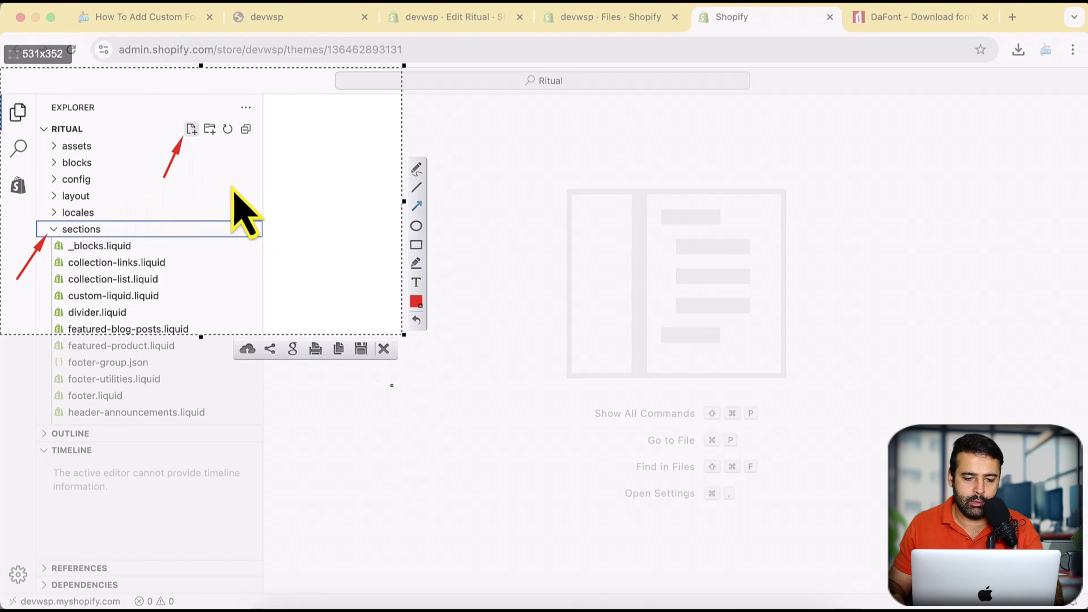
{"action": "left_click", "coordinate": [386, 350]}
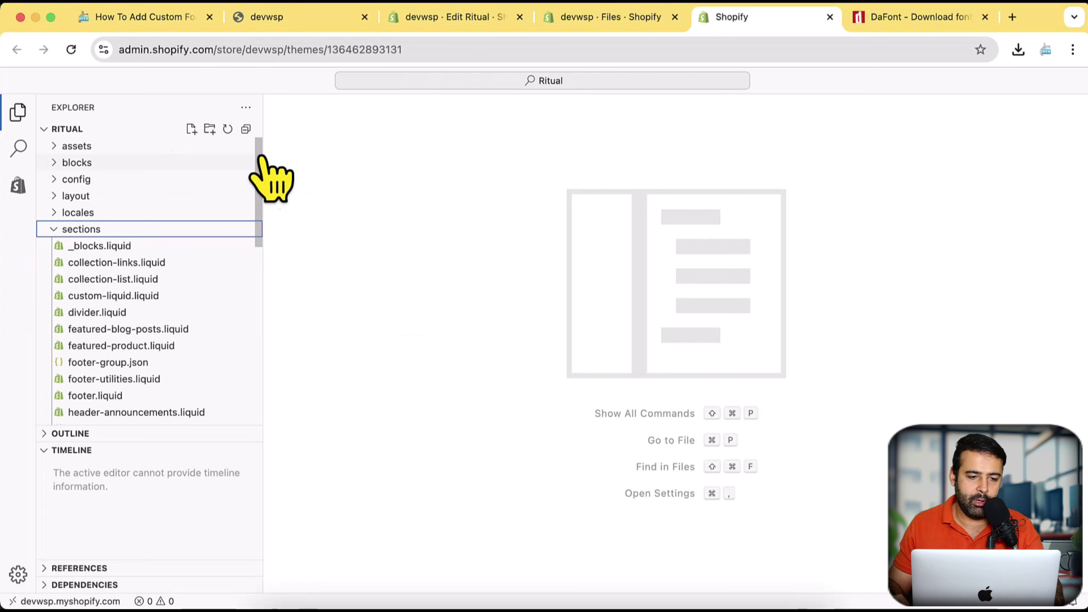
Step: Create a new file named custom-font.liquid in the theme's sections folder
{"action": "left_click", "coordinate": [192, 129]}
{"action": "type", "text": "custom-font.liquid"}
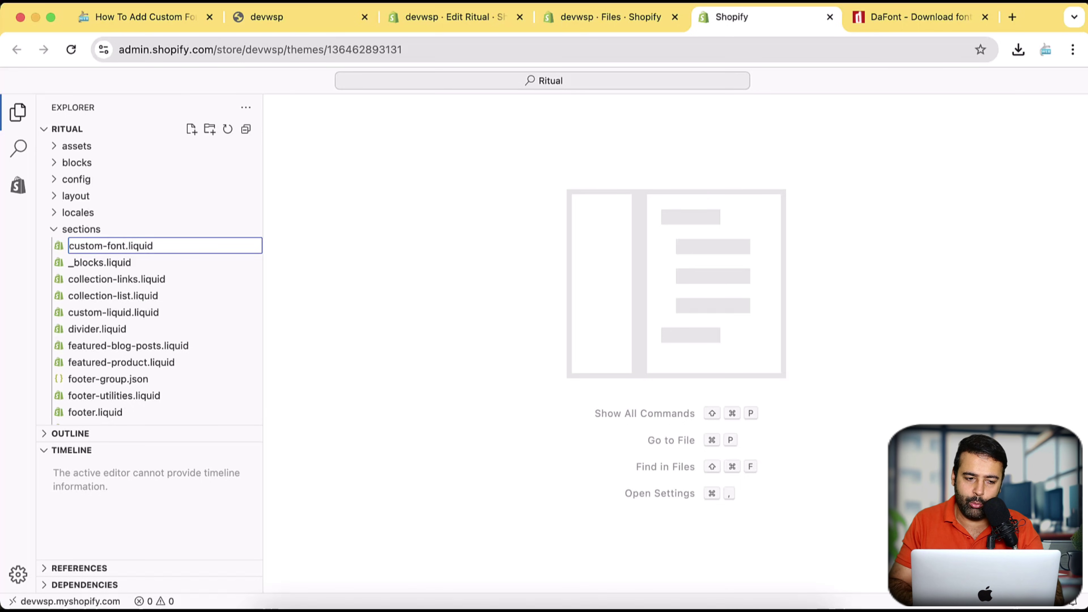
{"action": "key", "text": "Return"}
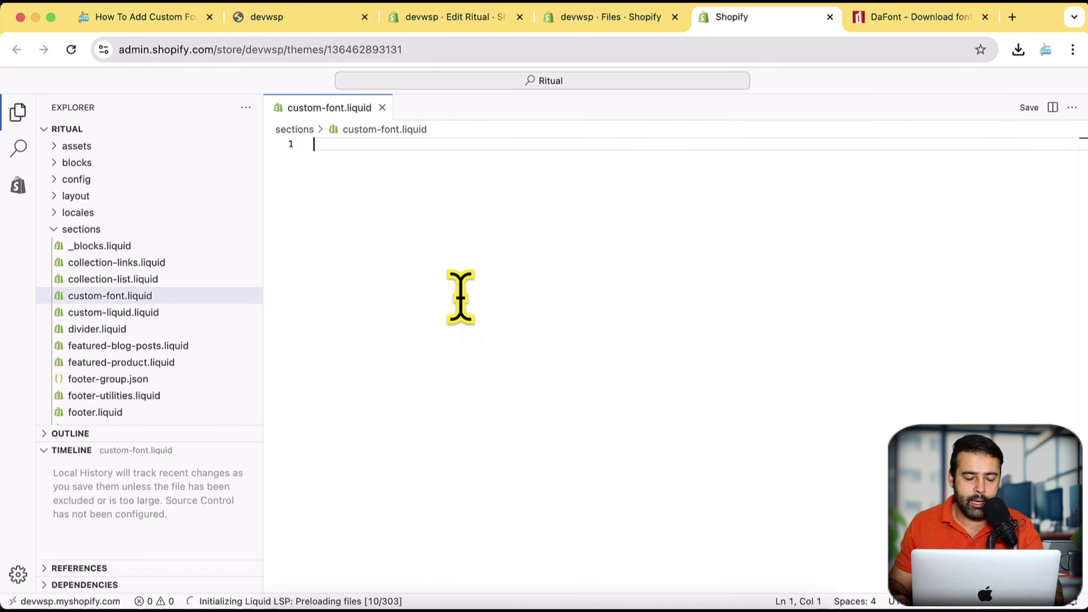
Step: Copy the Step 2 section code from the websensepro.com custom font tutorial and paste it into the empty custom-font.liquid file
{"action": "left_click", "coordinate": [137, 22]}
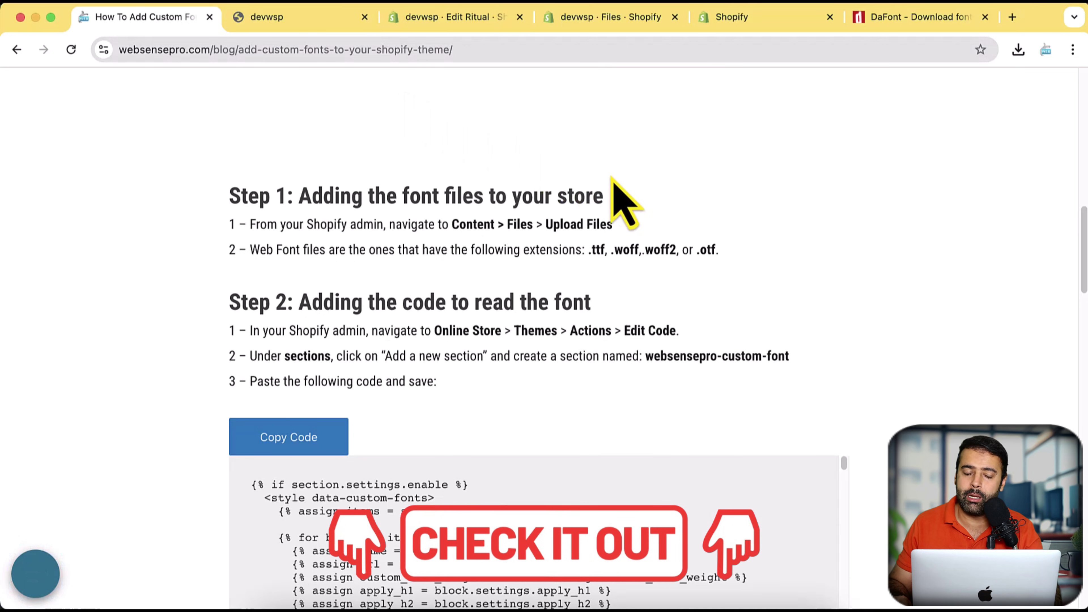
{"action": "scroll", "coordinate": [612, 178], "scroll_direction": "down", "scroll_amount": 3}
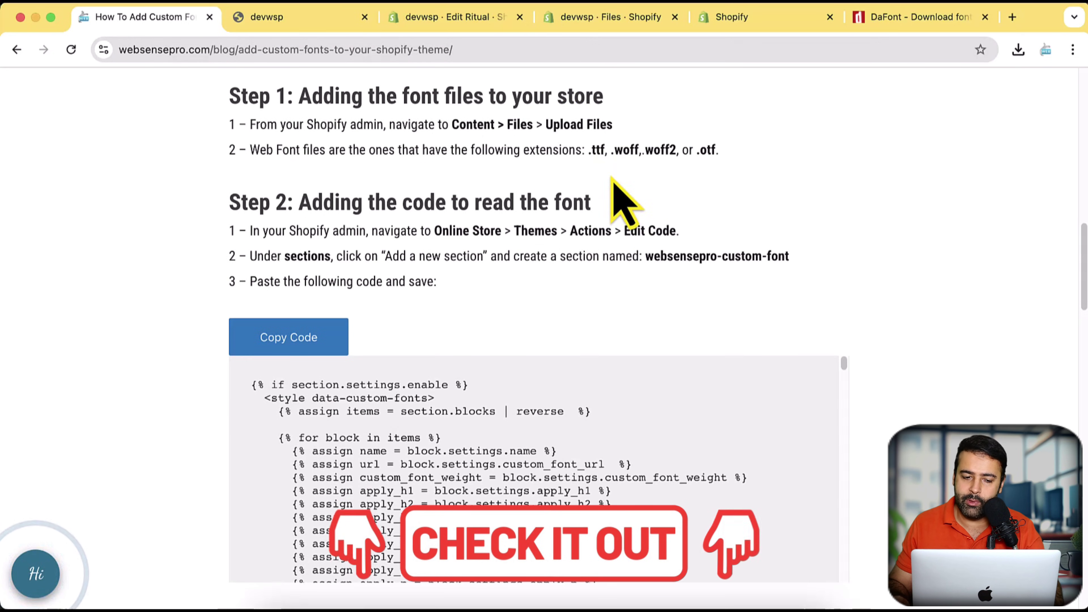
{"action": "scroll", "coordinate": [613, 178], "scroll_direction": "down", "scroll_amount": 4}
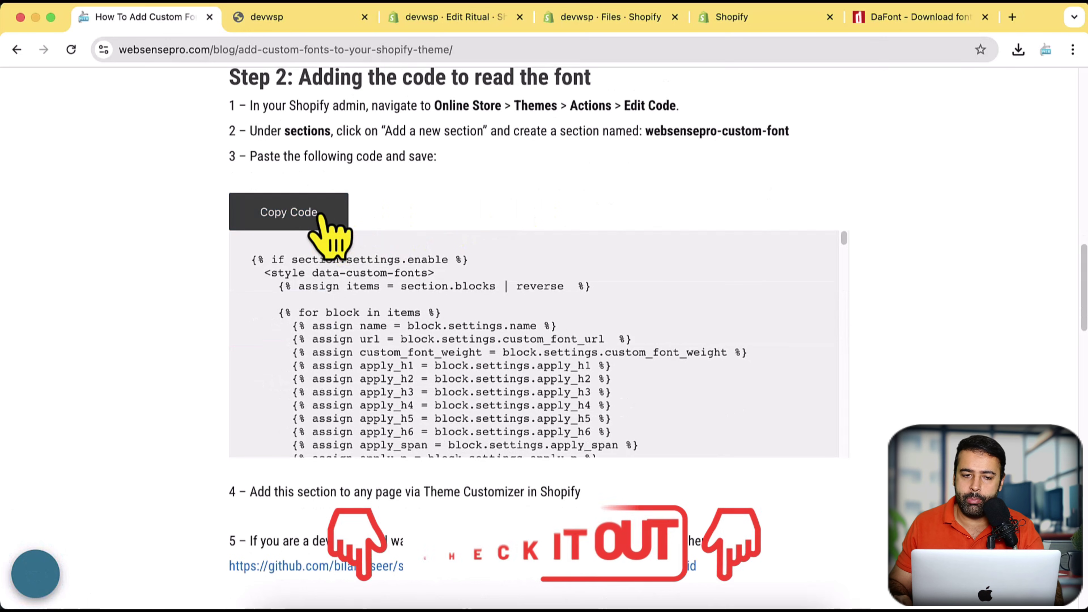
{"action": "left_click", "coordinate": [322, 215]}
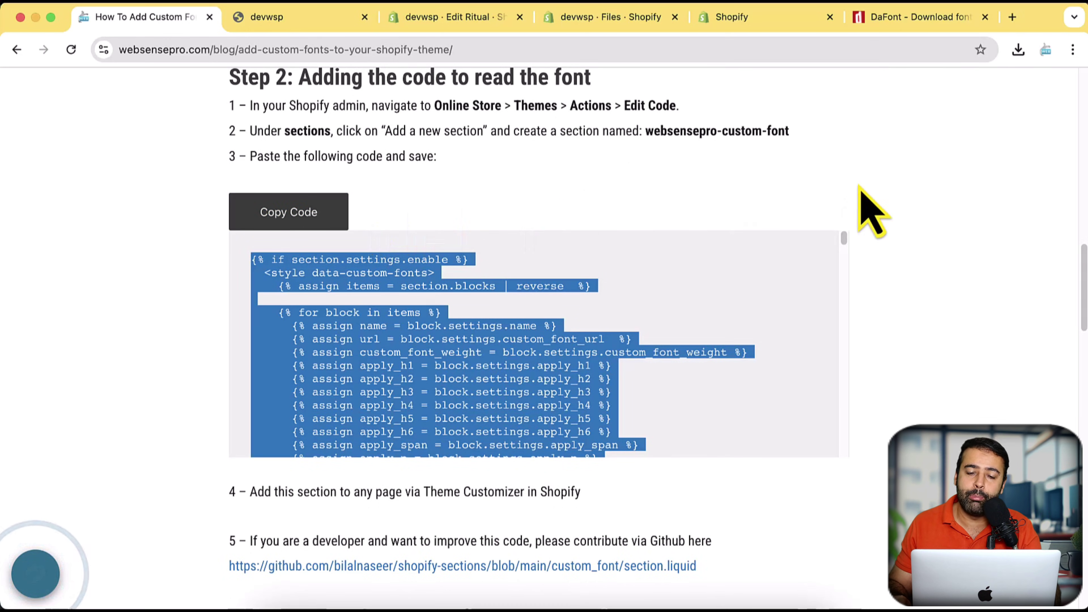
{"action": "scroll", "coordinate": [870, 213], "scroll_direction": "down", "scroll_amount": 3}
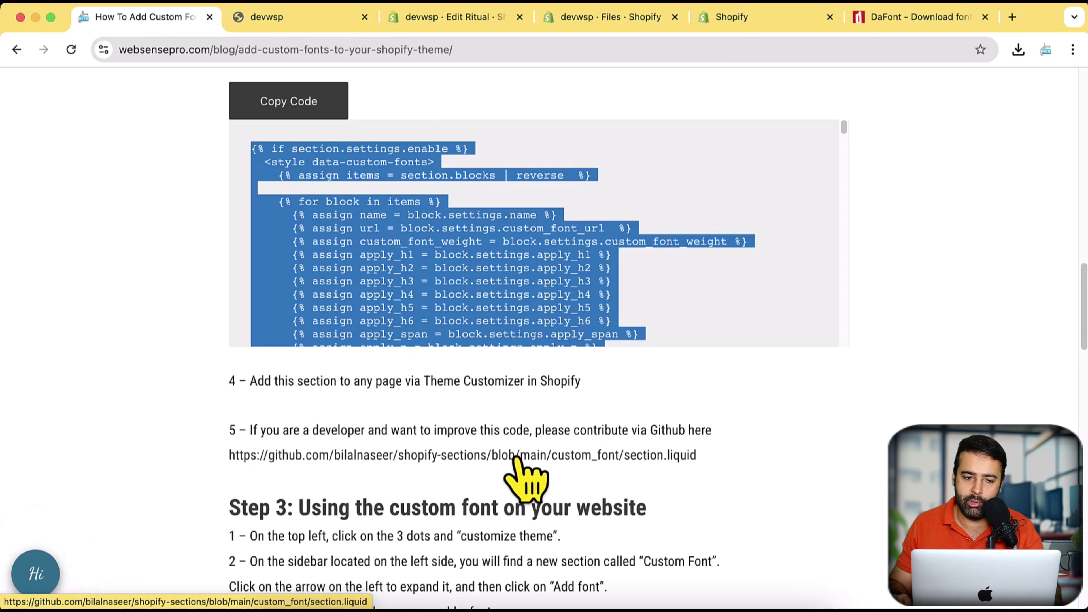
{"action": "scroll", "coordinate": [486, 437], "scroll_direction": "up", "scroll_amount": 2}
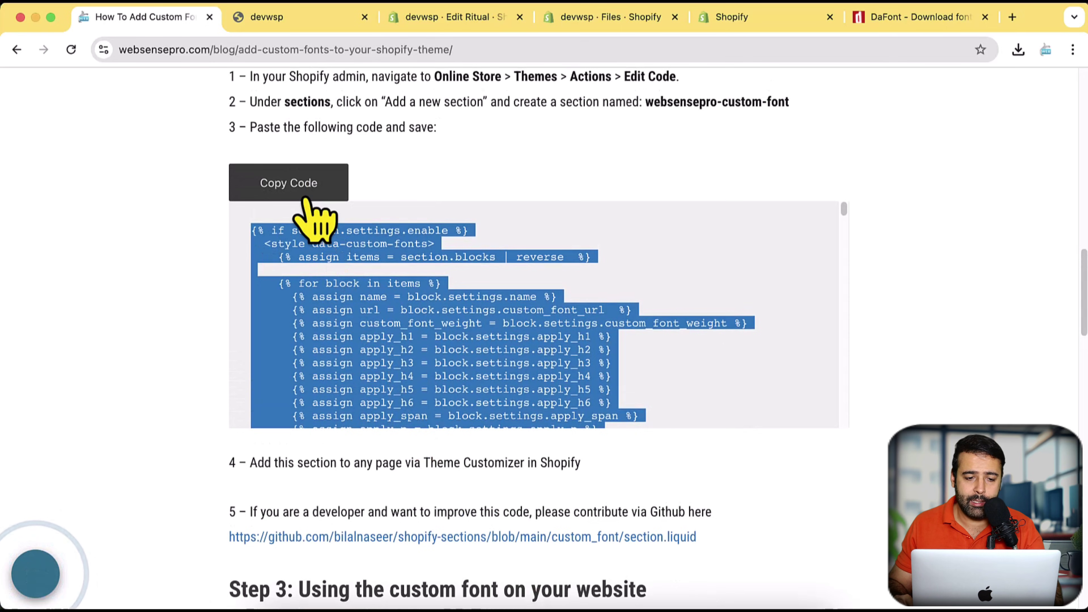
{"action": "left_click", "coordinate": [745, 19]}
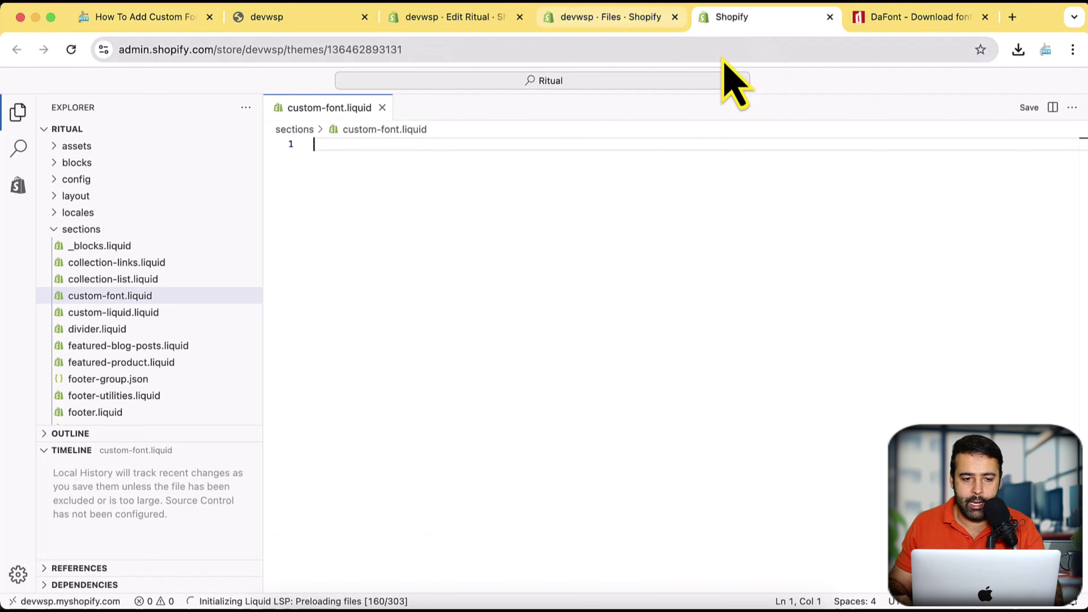
{"action": "key", "text": "super+v"}
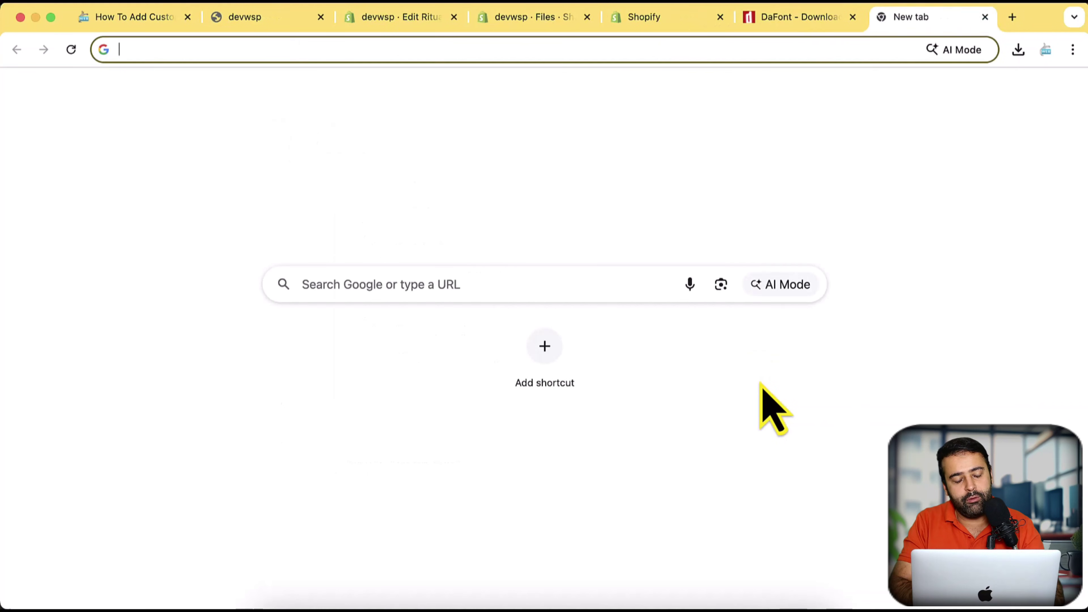
Step: Open the BBD - Big Bulk Discount app listing, view its product discount screenshot, and close the listing
{"action": "type", "text": "big b"}
{"action": "key", "text": "Return"}
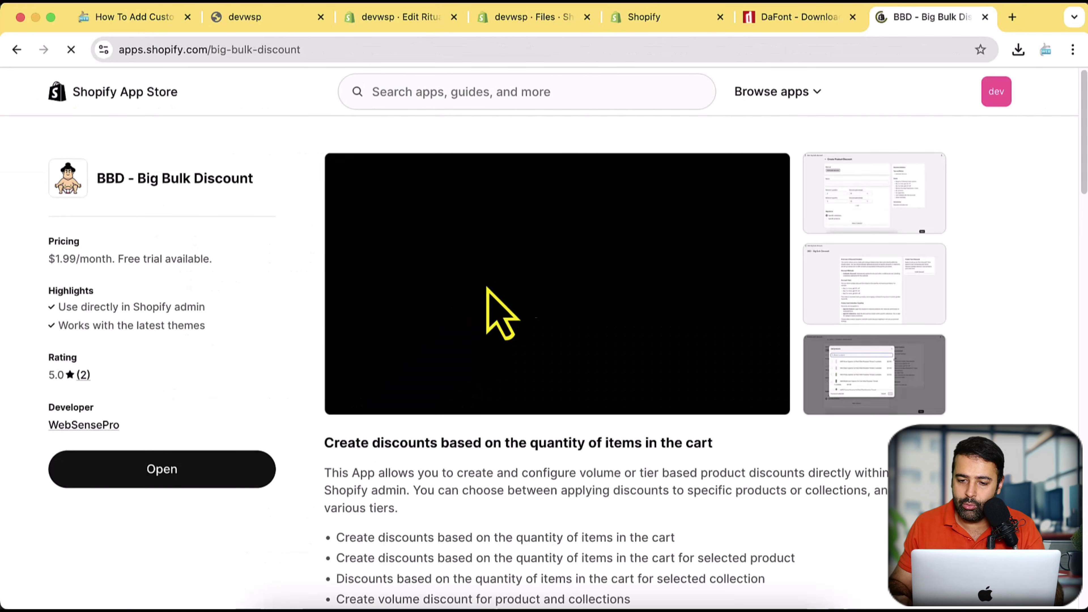
{"action": "left_click", "coordinate": [886, 217]}
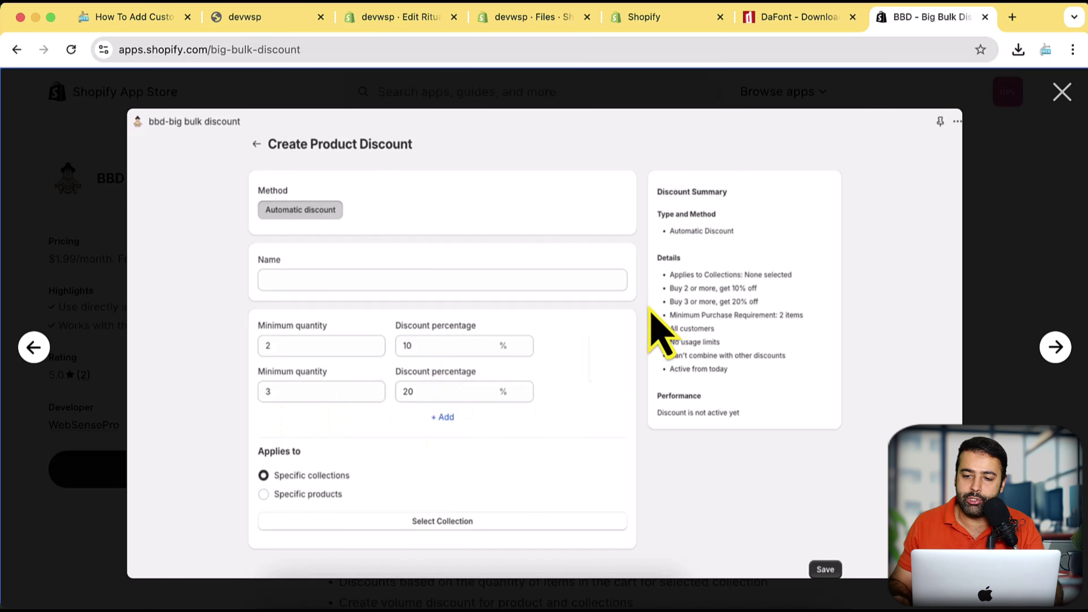
{"action": "left_click", "coordinate": [1062, 92]}
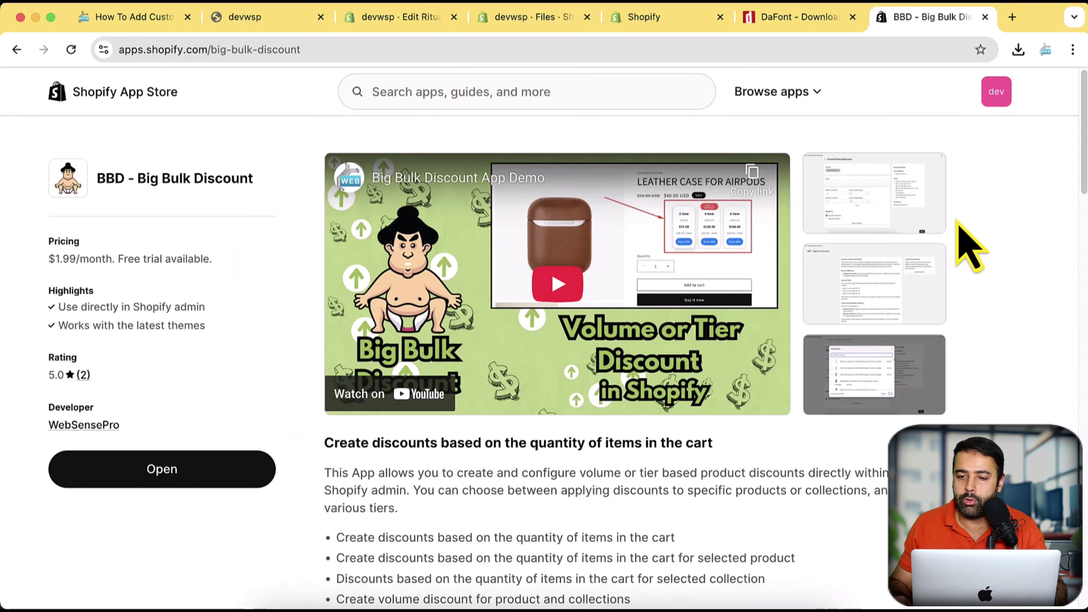
{"action": "left_click", "coordinate": [984, 16]}
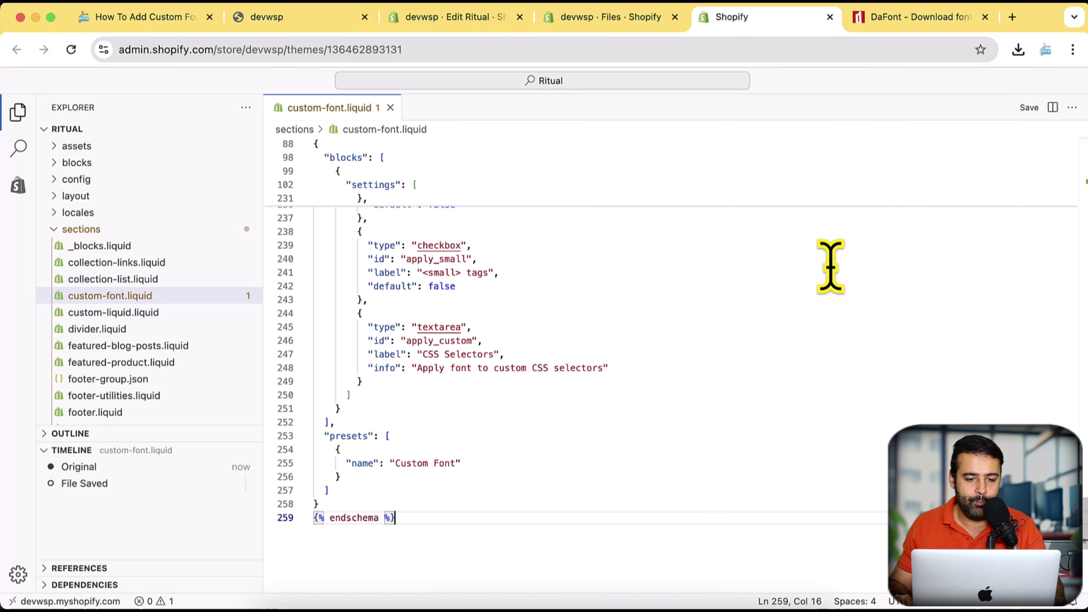
{"action": "left_click_drag", "start_coordinate": [449, 522], "coordinate": [341, 218]}
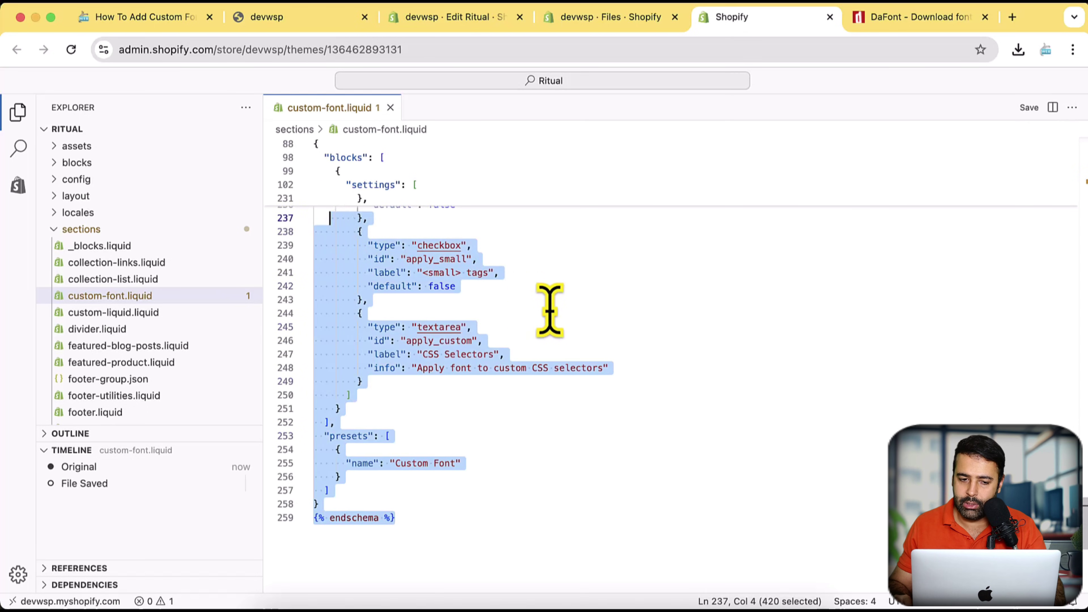
{"action": "left_click", "coordinate": [552, 313]}
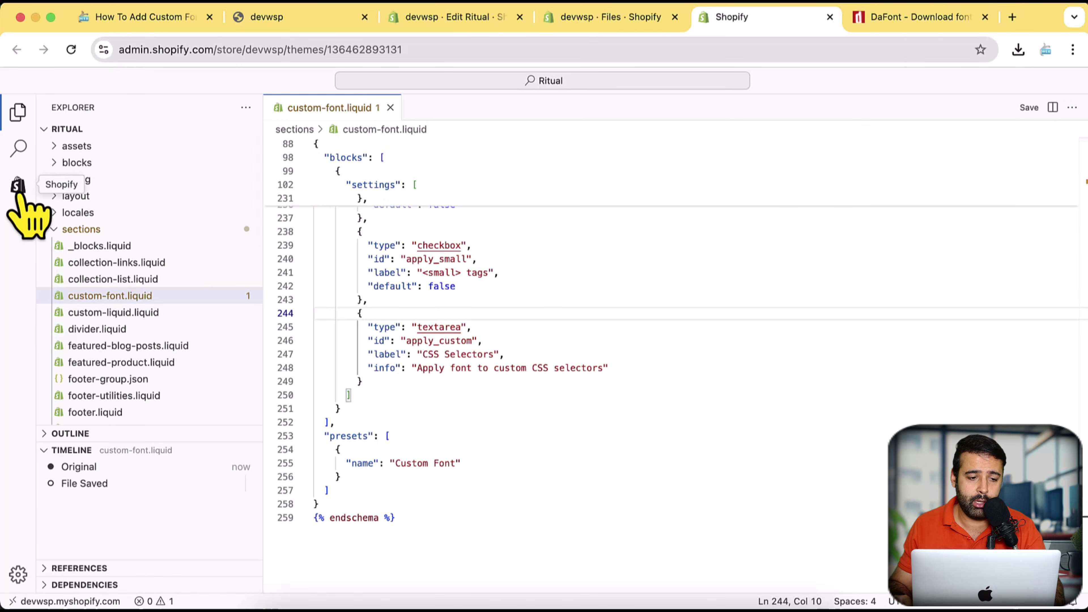
Step: View the code editor's Shopify quick links and open the Ritual theme in the theme editor from the Online Store's themes
{"action": "left_click", "coordinate": [17, 185]}
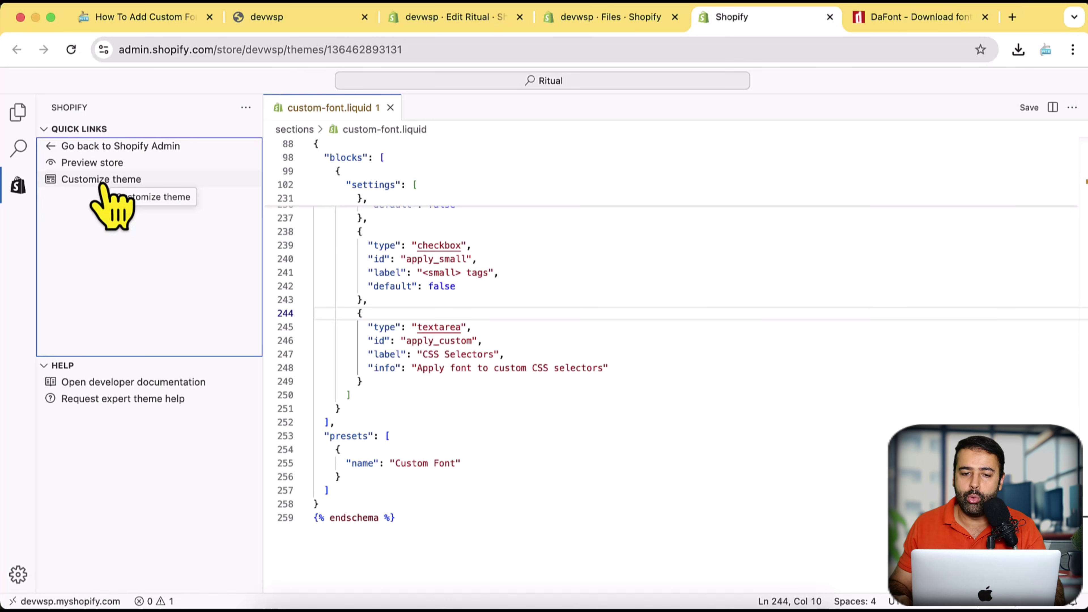
{"action": "left_click", "coordinate": [634, 27]}
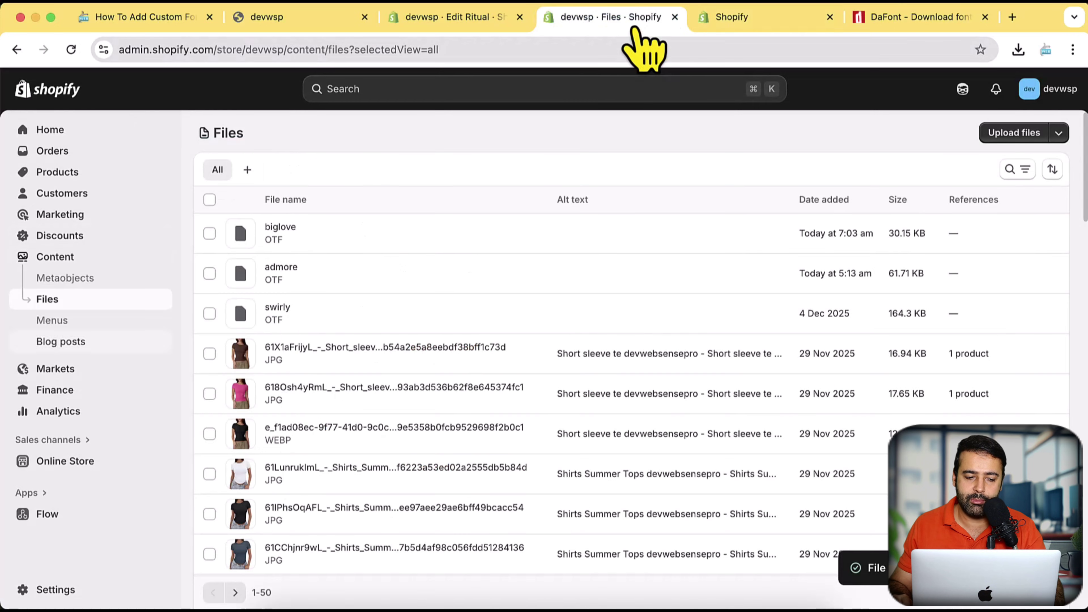
{"action": "left_click", "coordinate": [101, 461]}
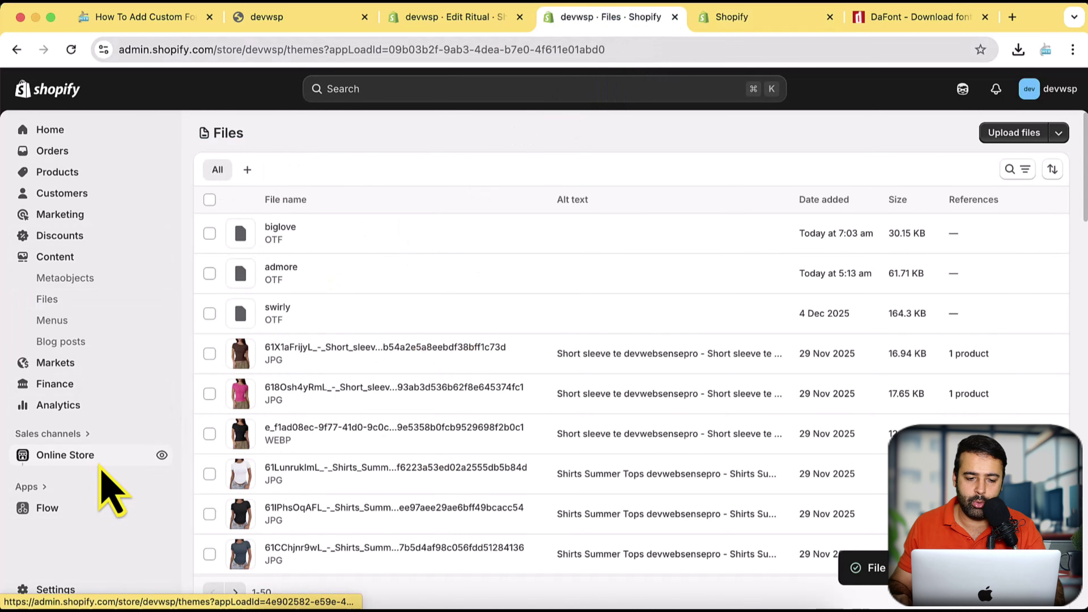
{"action": "scroll", "coordinate": [1044, 352], "scroll_direction": "down", "scroll_amount": 3}
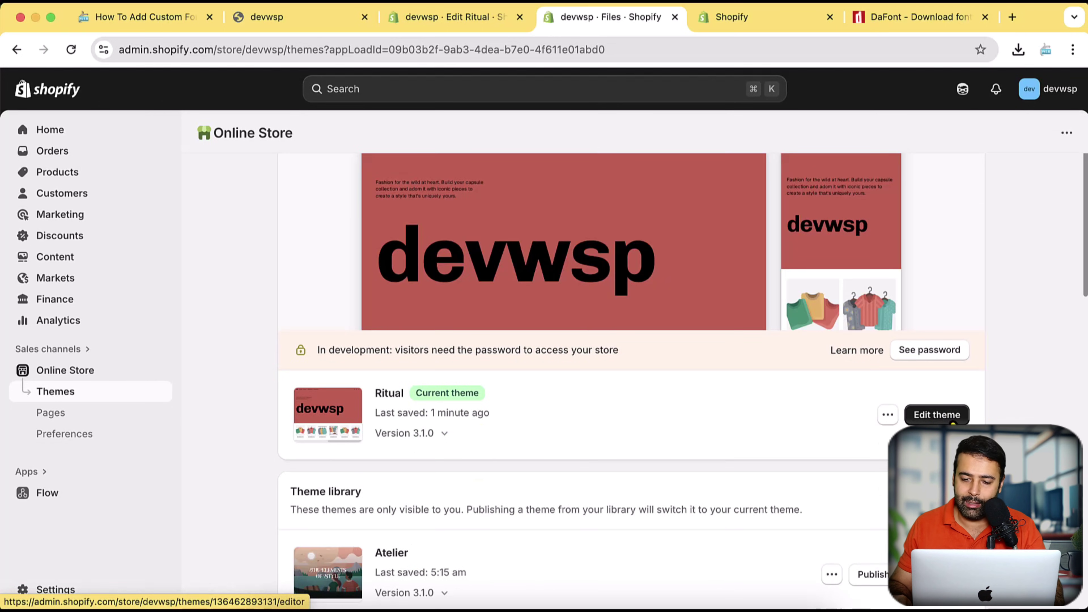
{"action": "left_click", "coordinate": [952, 421]}
{"action": "left_click", "coordinate": [728, 19]}
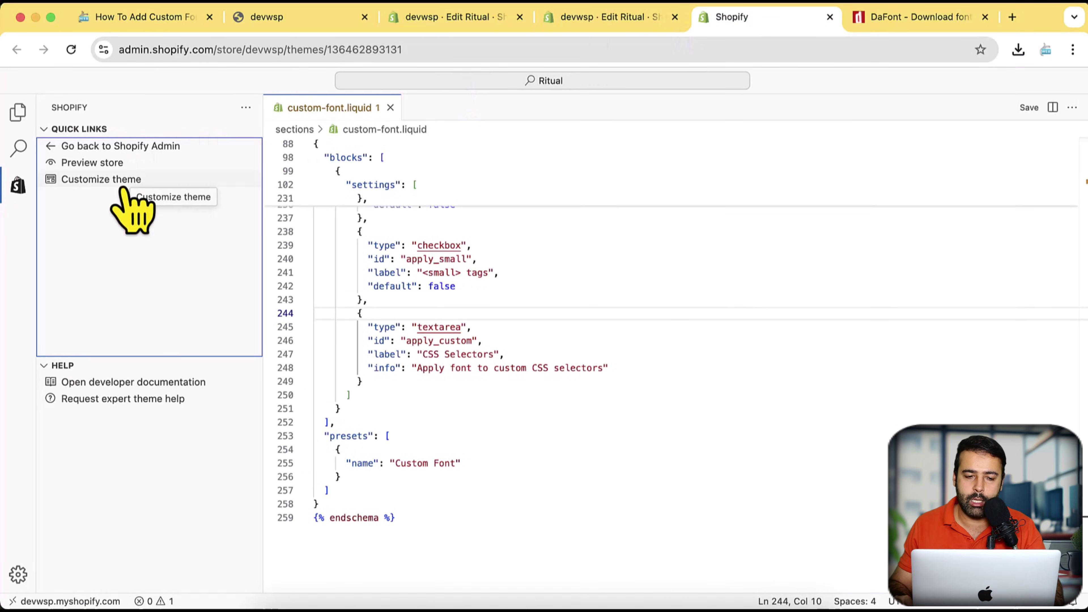
{"action": "left_click", "coordinate": [600, 20]}
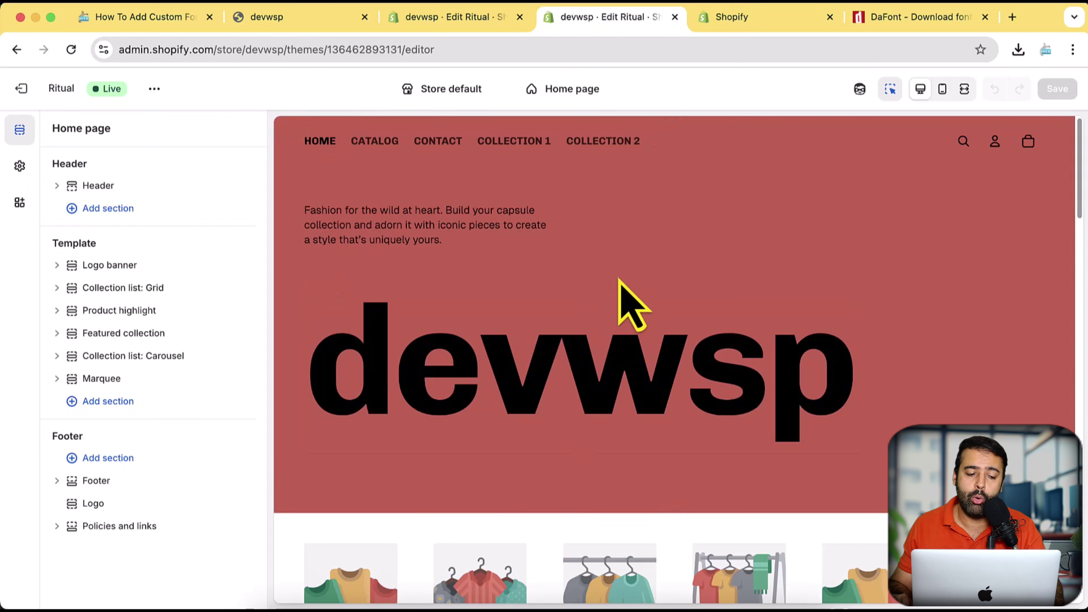
Step: Add the Custom Font section to the Header group of the home page
{"action": "scroll", "coordinate": [286, 243], "scroll_direction": "down", "scroll_amount": 15}
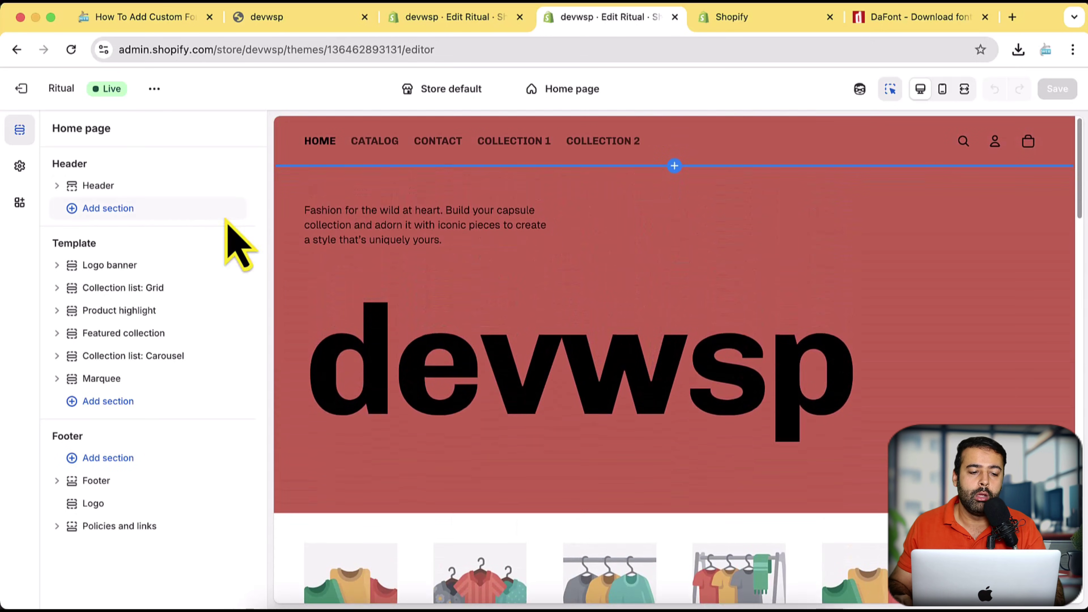
{"action": "left_click", "coordinate": [107, 210]}
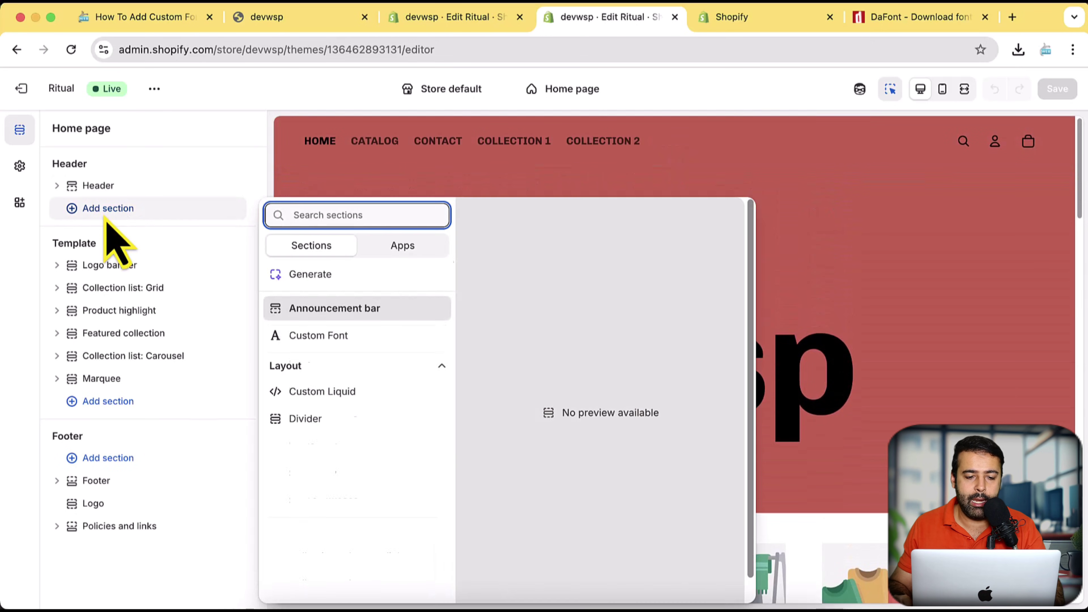
{"action": "left_click", "coordinate": [345, 338]}
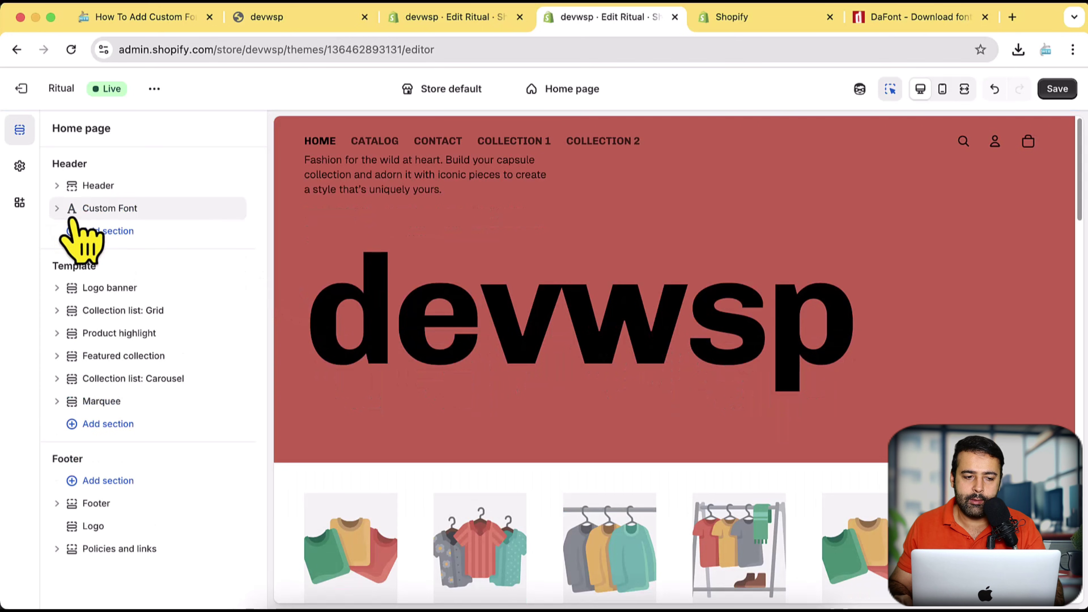
Step: Add a Font block inside the Custom Font section and open the block's settings
{"action": "left_click", "coordinate": [57, 209]}
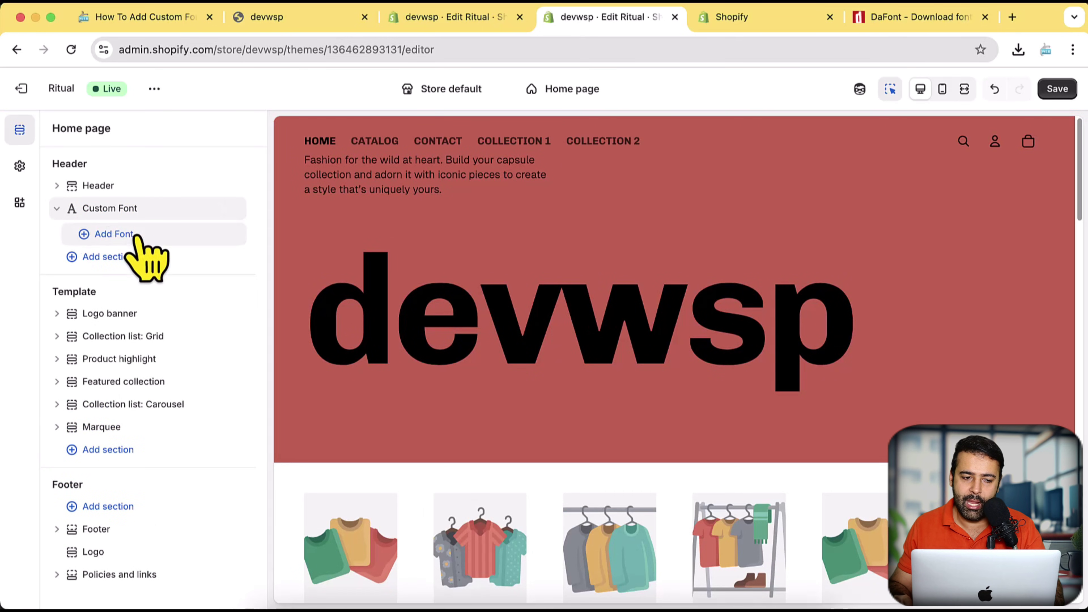
{"action": "left_click", "coordinate": [153, 239]}
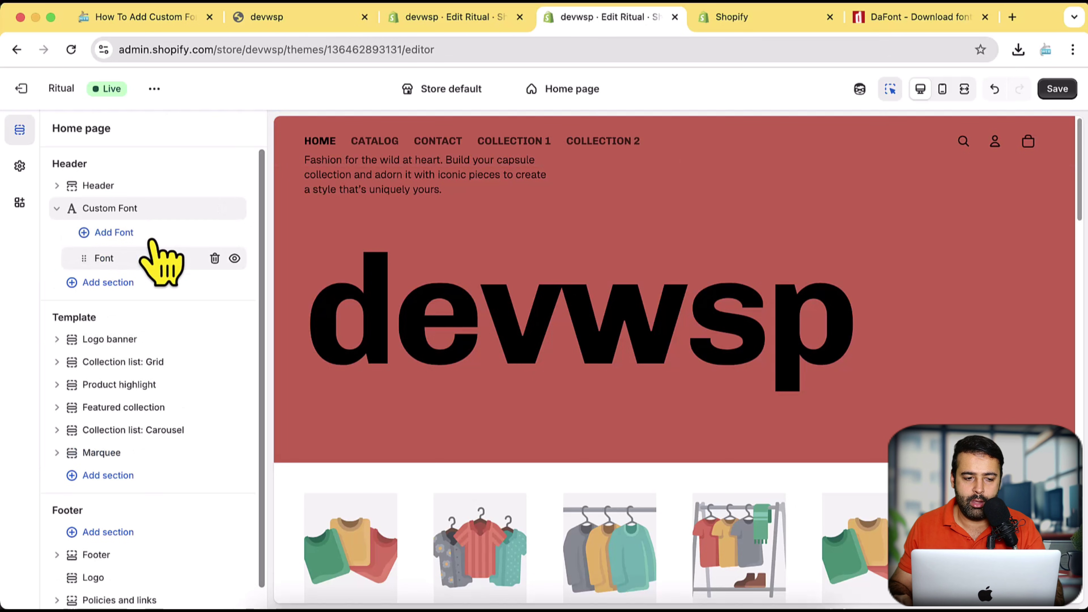
{"action": "left_click", "coordinate": [111, 262]}
{"action": "scroll", "coordinate": [113, 286], "scroll_direction": "down", "scroll_amount": 1}
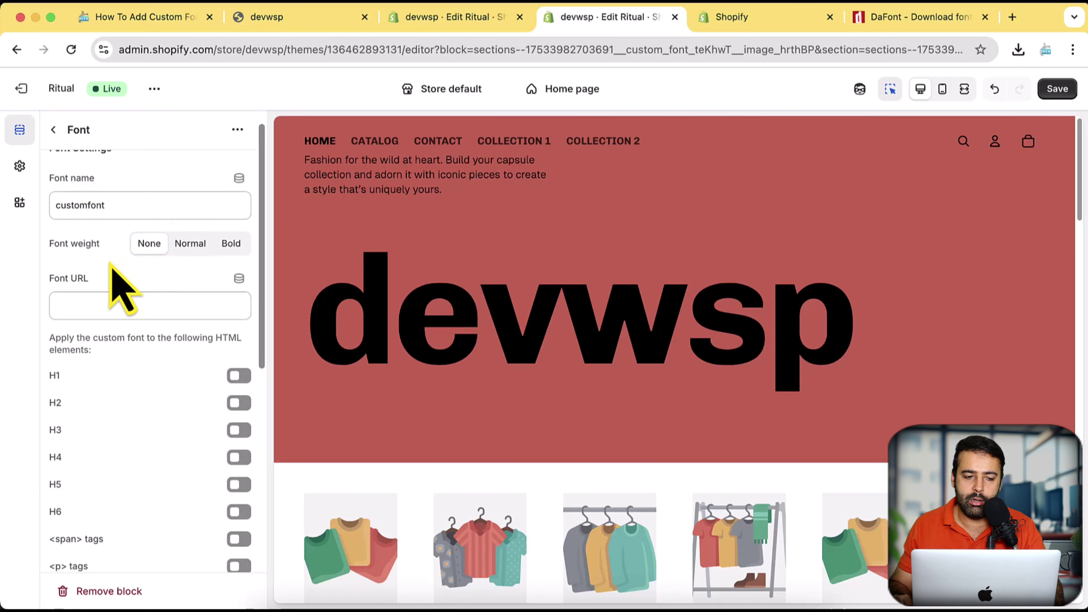
Step: Leave the theme editor's empty Font URL field and open the store's uploaded files in the Shopify admin
{"action": "left_click", "coordinate": [95, 302]}
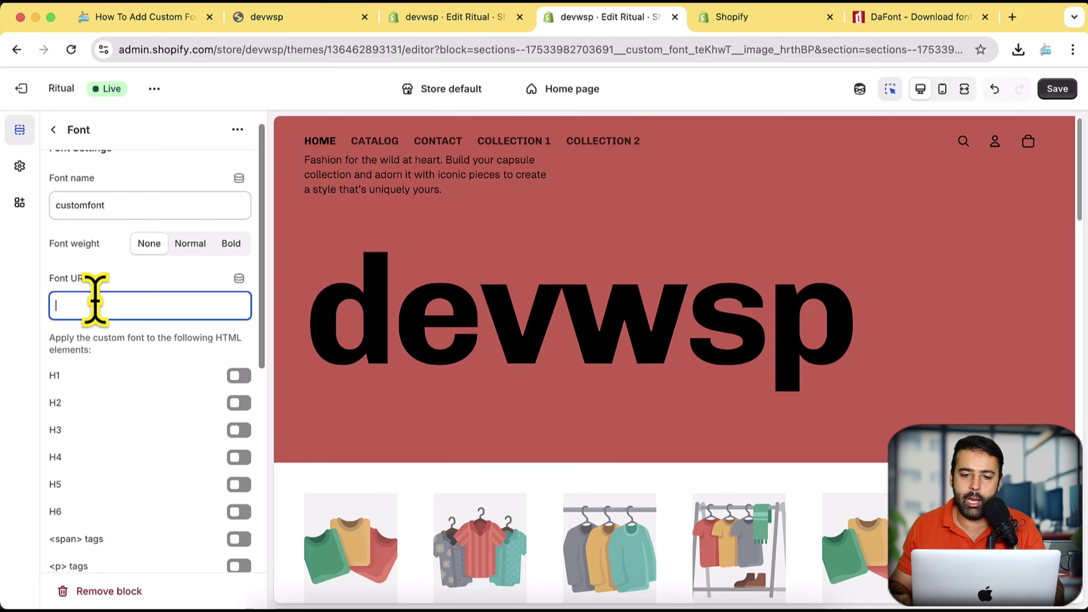
{"action": "left_click", "coordinate": [713, 18]}
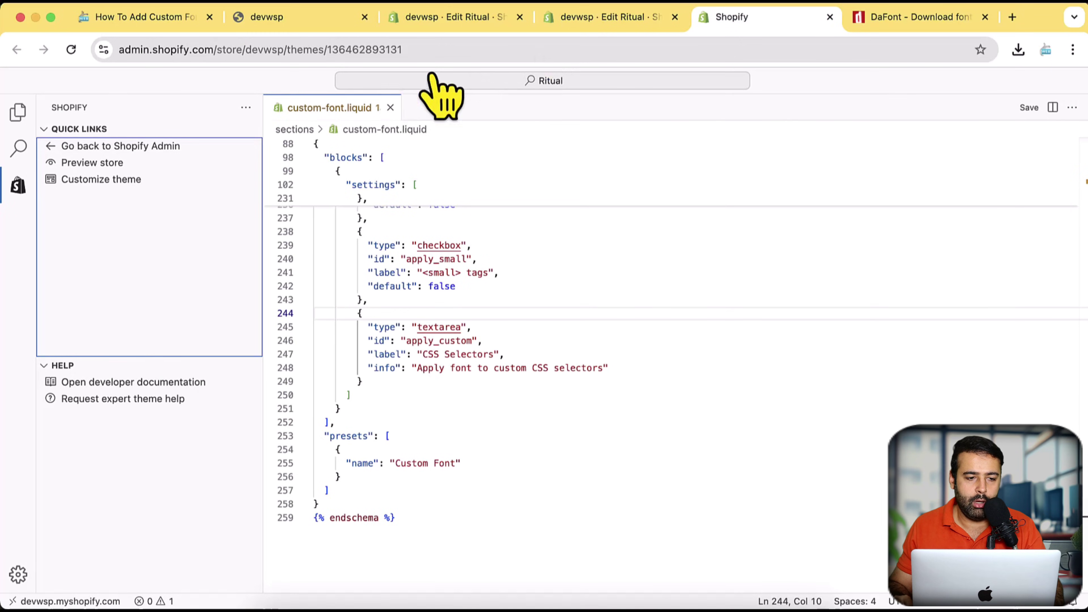
{"action": "left_click", "coordinate": [37, 147]}
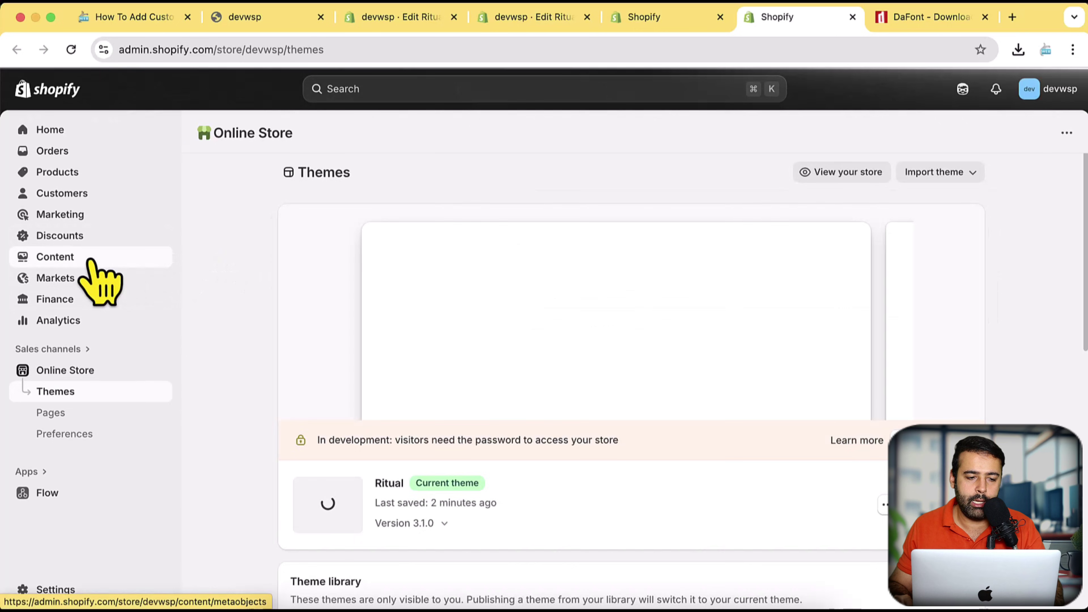
{"action": "left_click", "coordinate": [91, 257]}
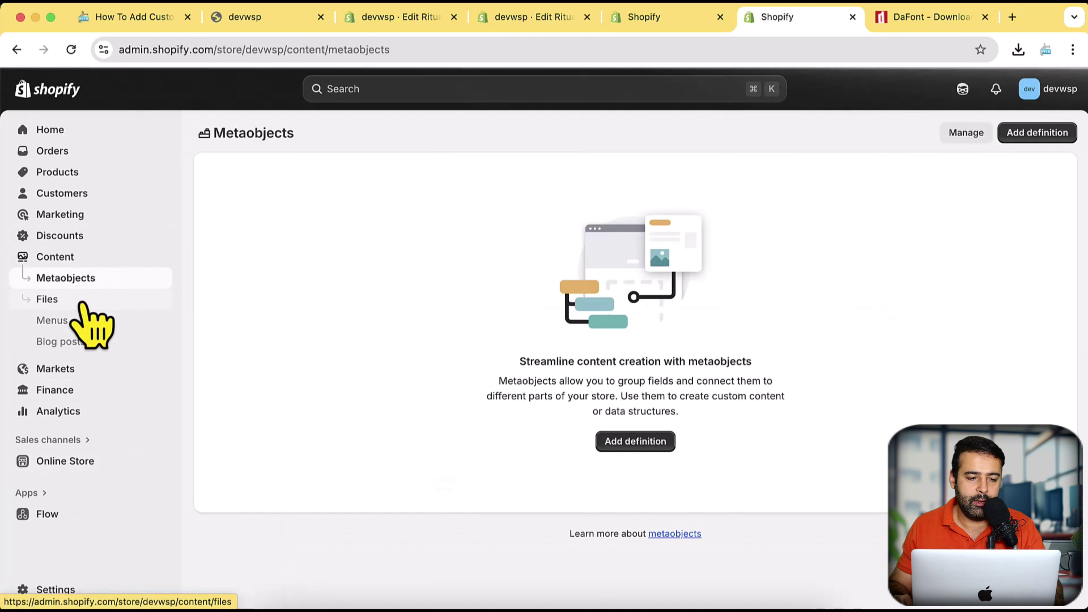
{"action": "left_click", "coordinate": [85, 299]}
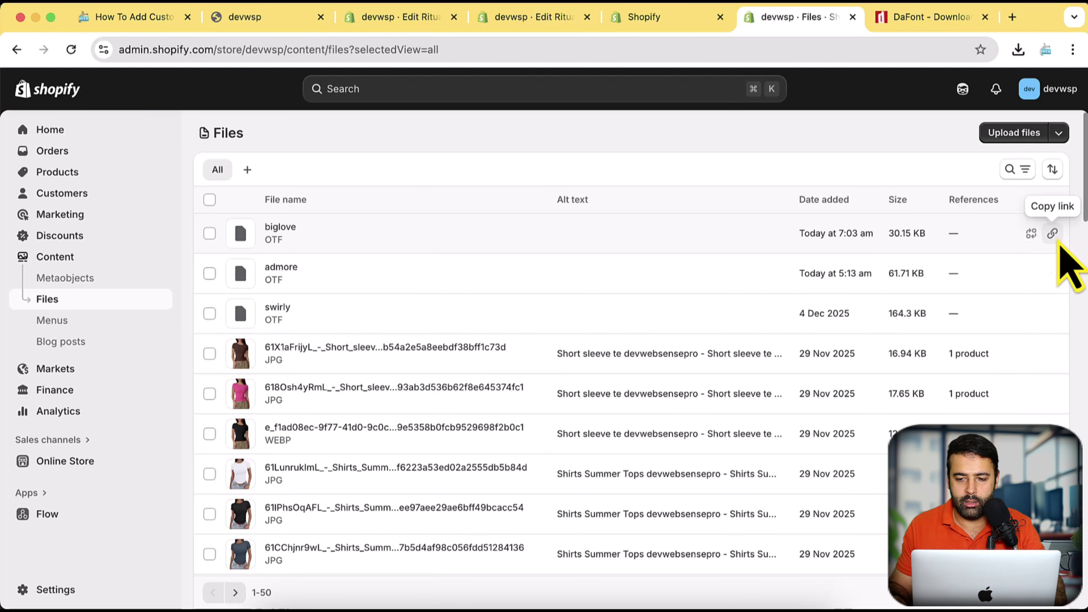
{"action": "key", "text": "super+shift+5"}
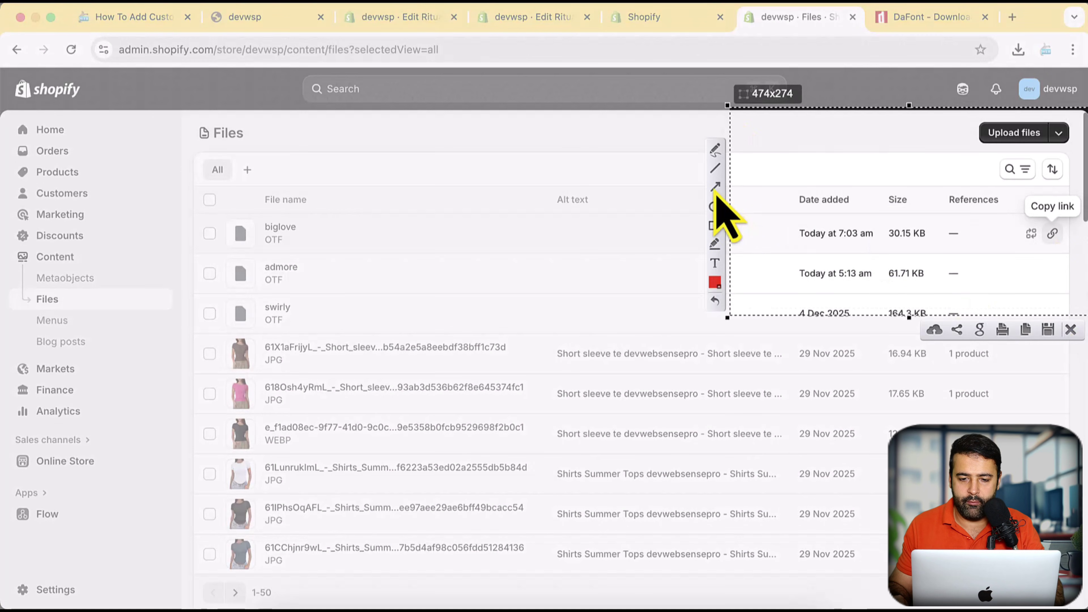
{"action": "left_click_drag", "start_coordinate": [881, 274], "coordinate": [1039, 242]}
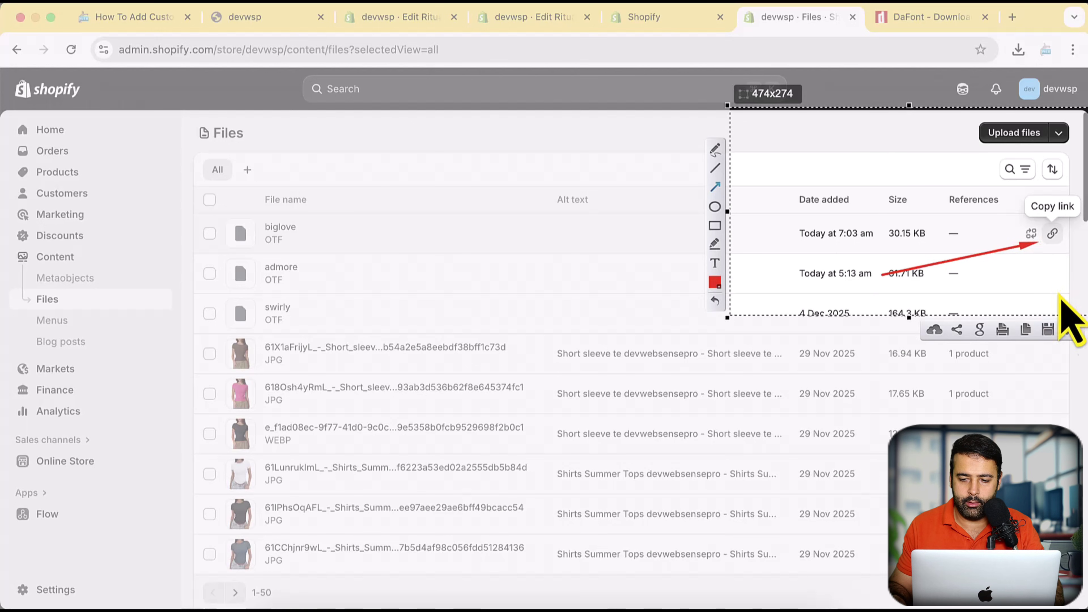
{"action": "left_click", "coordinate": [1071, 329]}
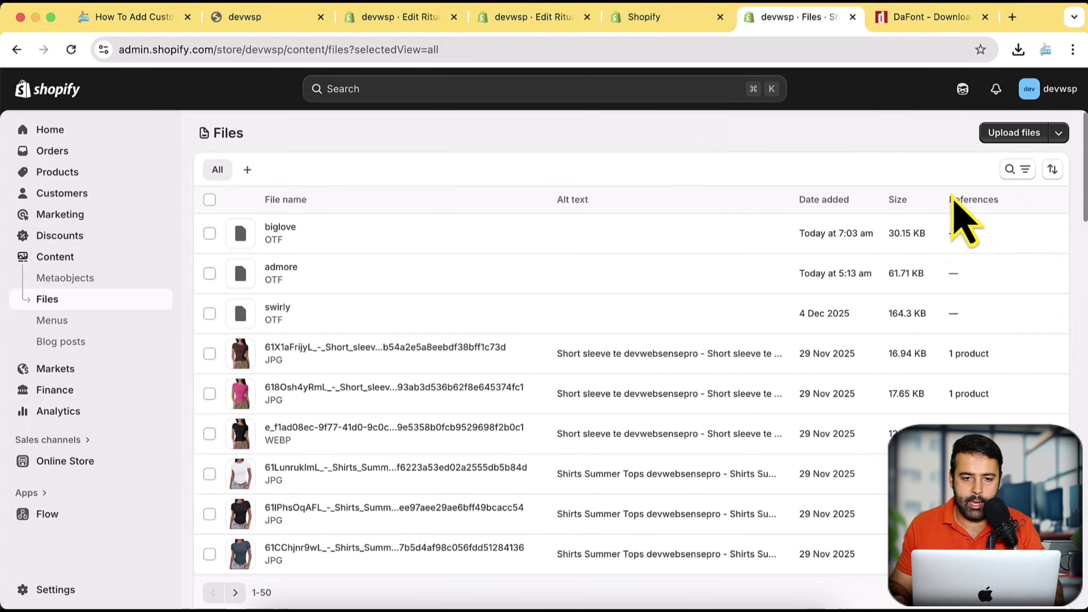
Step: Set the Font block's Font URL to the copied link of the uploaded biglove.otf file
{"action": "left_click", "coordinate": [536, 18]}
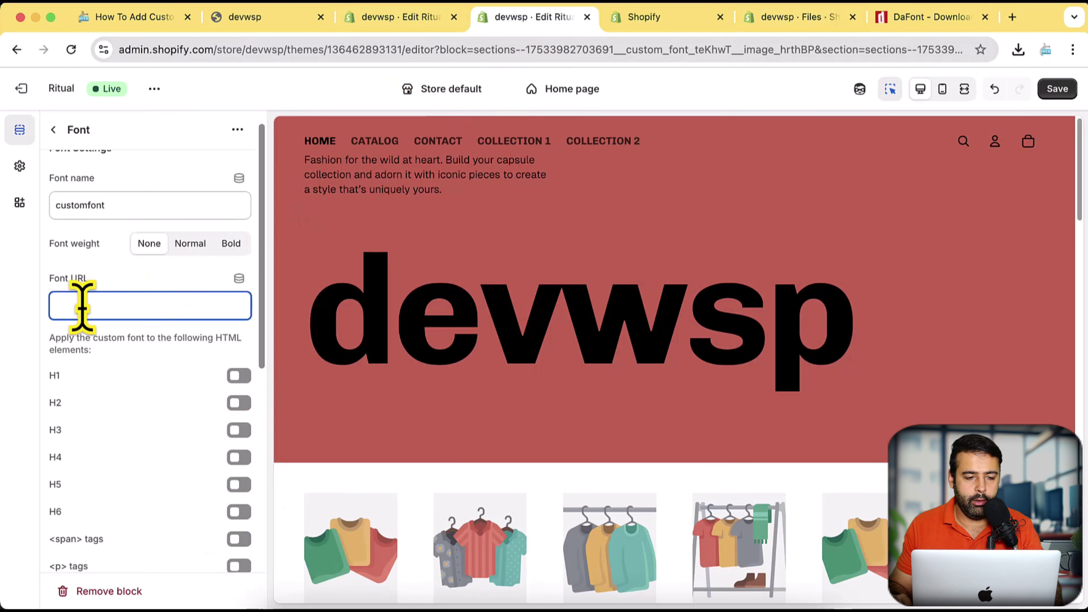
{"action": "key", "text": "super+v"}
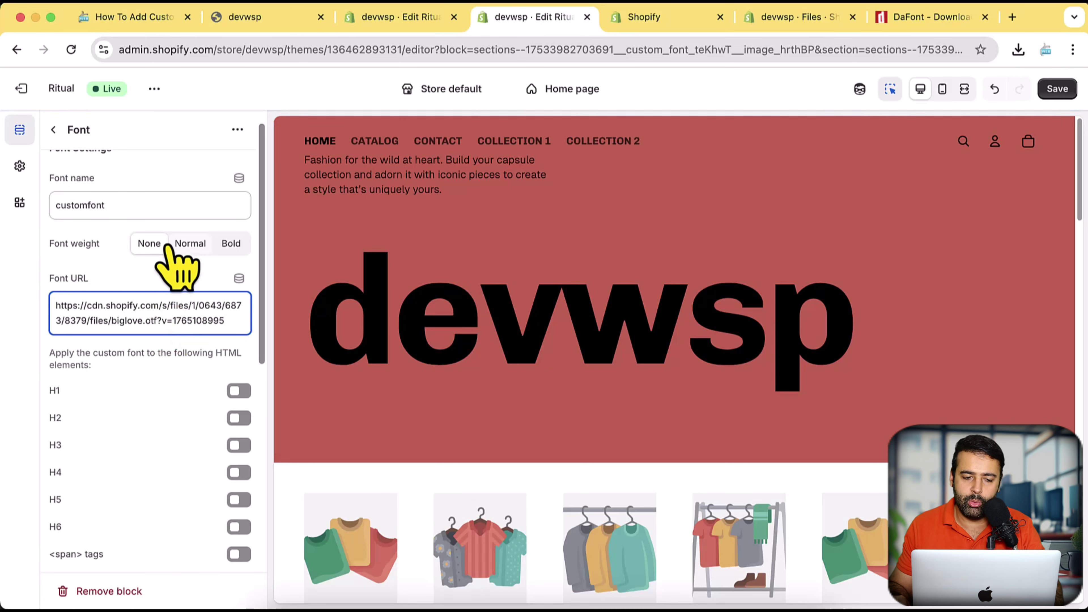
Step: Try applying the custom font to H1 headings alone and to <a> tags alone
{"action": "left_click", "coordinate": [238, 390]}
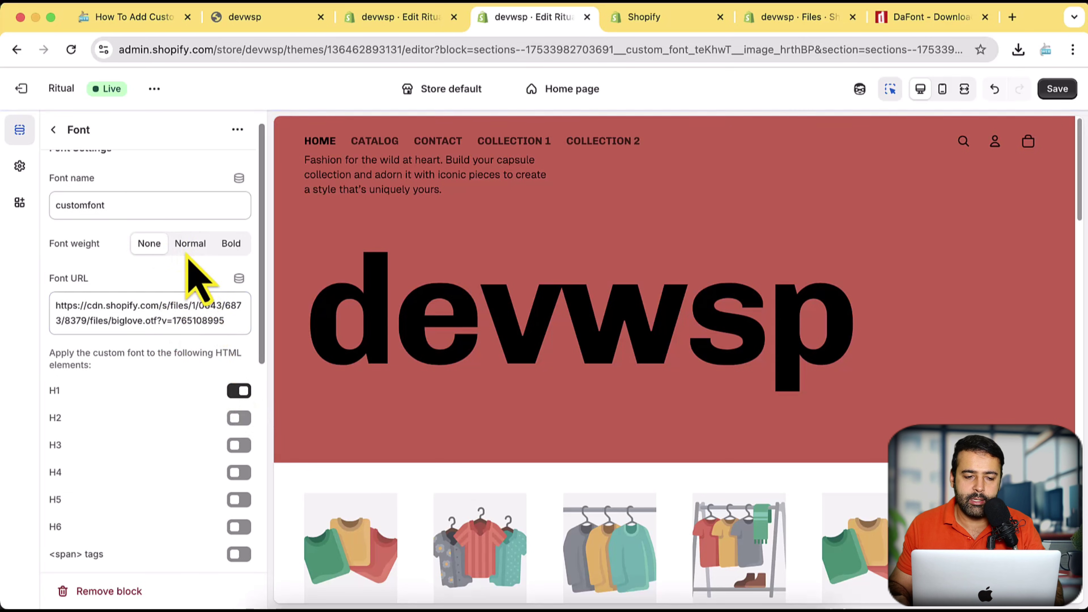
{"action": "scroll", "coordinate": [193, 270], "scroll_direction": "down", "scroll_amount": 1}
{"action": "left_click", "coordinate": [238, 362]}
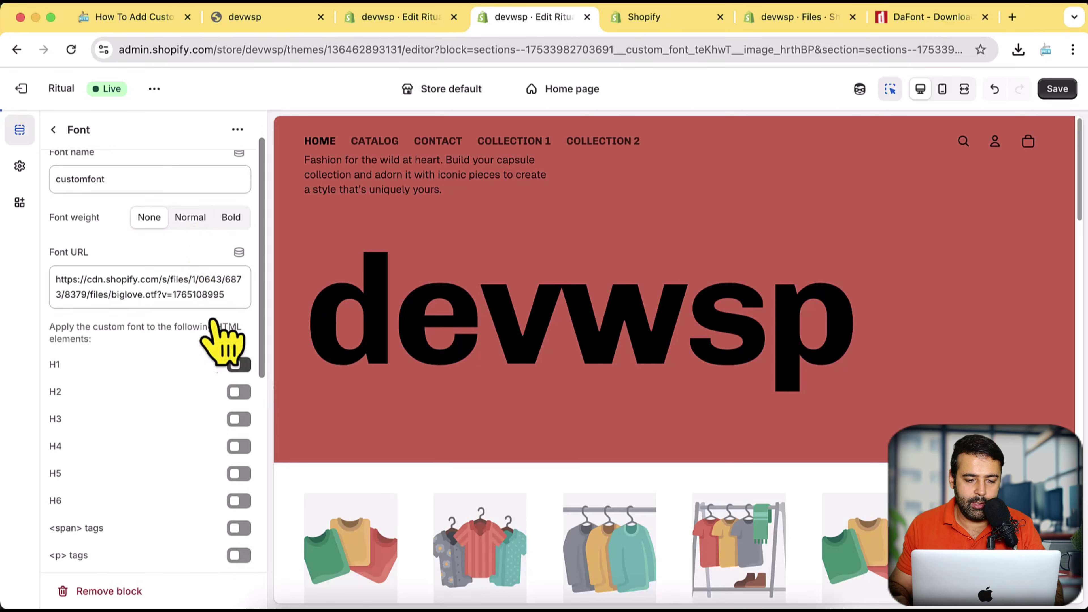
{"action": "scroll", "coordinate": [202, 300], "scroll_direction": "down", "scroll_amount": 2}
{"action": "scroll", "coordinate": [179, 262], "scroll_direction": "down", "scroll_amount": 3}
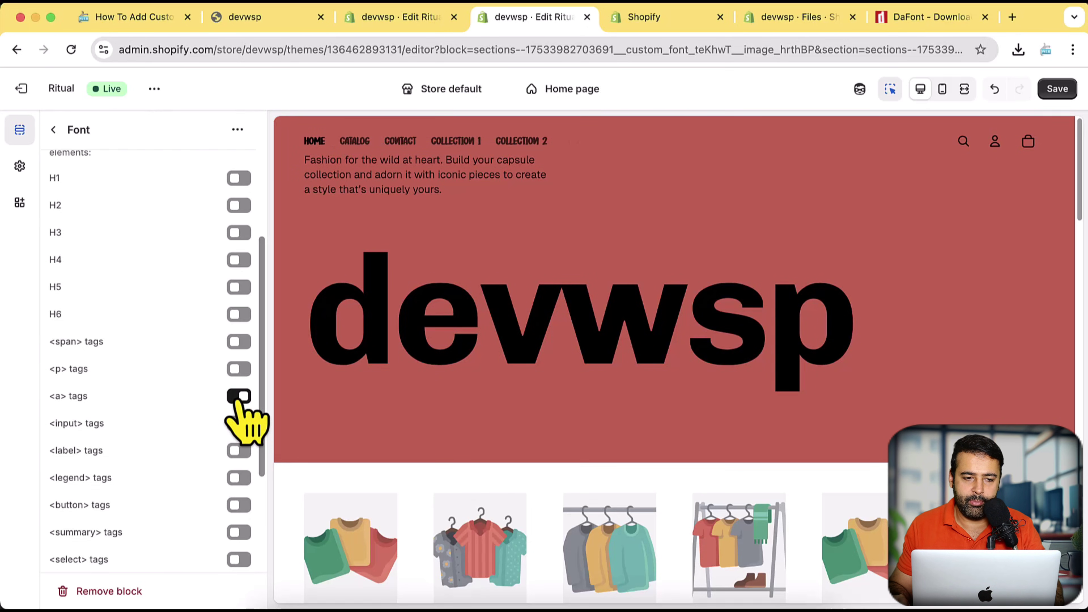
Step: Apply the custom font to all heading levels from H1 through H6
{"action": "left_click", "coordinate": [239, 178]}
{"action": "left_click", "coordinate": [240, 205]}
{"action": "left_click", "coordinate": [239, 232]}
{"action": "left_click", "coordinate": [239, 260]}
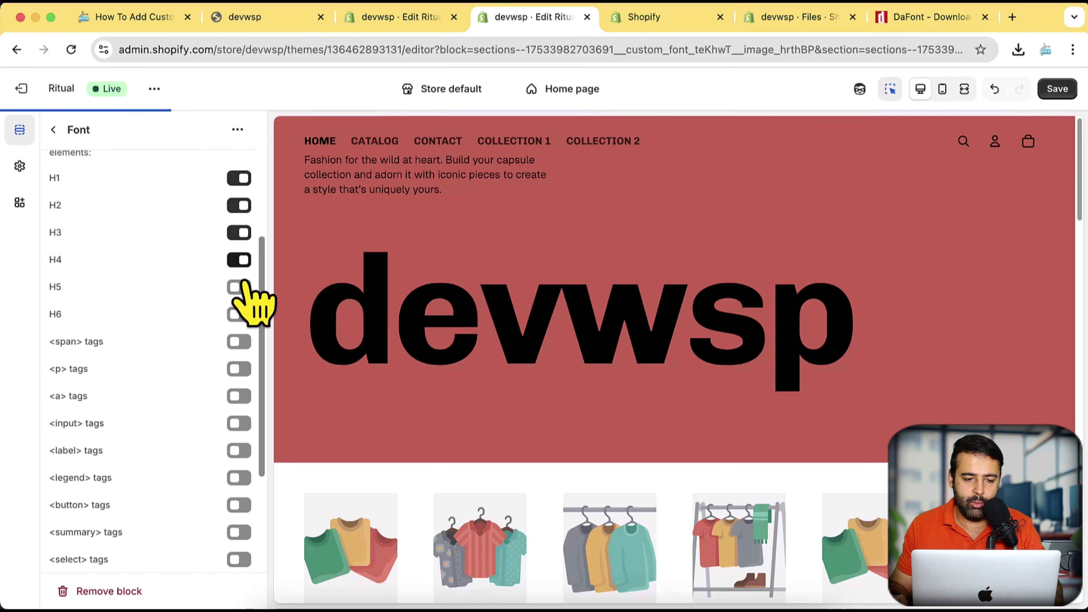
{"action": "left_click", "coordinate": [239, 286]}
{"action": "left_click", "coordinate": [239, 315]}
Step: Apply the custom font to the <span>, <p>, <a>, <input>, <label>, <legend>, <button>, <summary>, <select>, <option> and <small> tags
{"action": "left_click", "coordinate": [239, 342]}
{"action": "left_click", "coordinate": [239, 368]}
{"action": "left_click", "coordinate": [239, 396]}
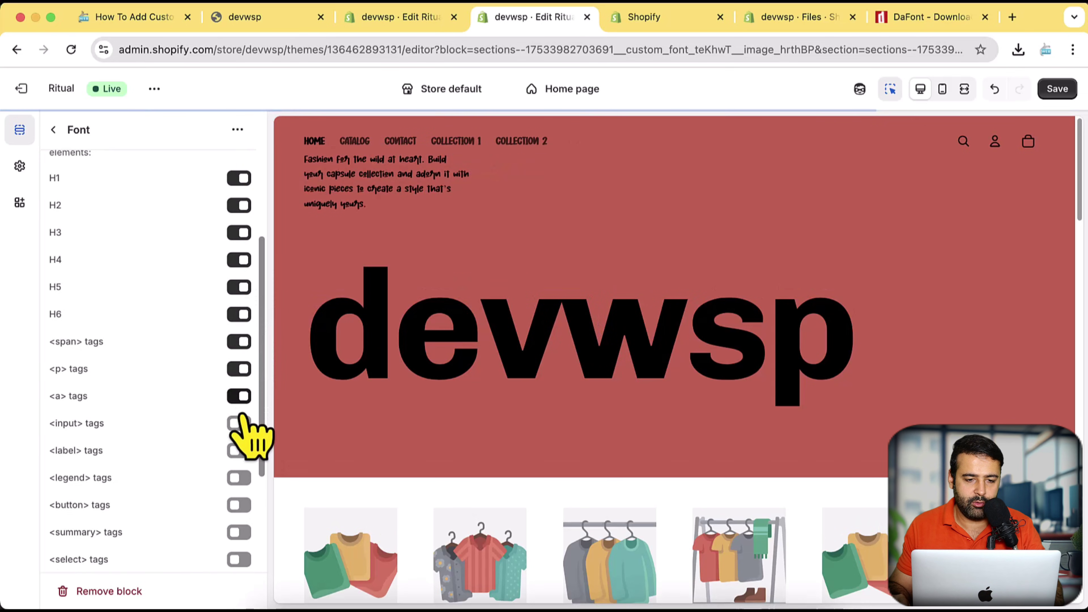
{"action": "left_click", "coordinate": [239, 423]}
{"action": "left_click", "coordinate": [240, 450]}
{"action": "left_click", "coordinate": [240, 477]}
{"action": "left_click", "coordinate": [239, 505]}
{"action": "left_click", "coordinate": [239, 532]}
{"action": "scroll", "coordinate": [246, 497], "scroll_direction": "down", "scroll_amount": 3}
{"action": "left_click", "coordinate": [239, 432]}
{"action": "left_click", "coordinate": [239, 459]}
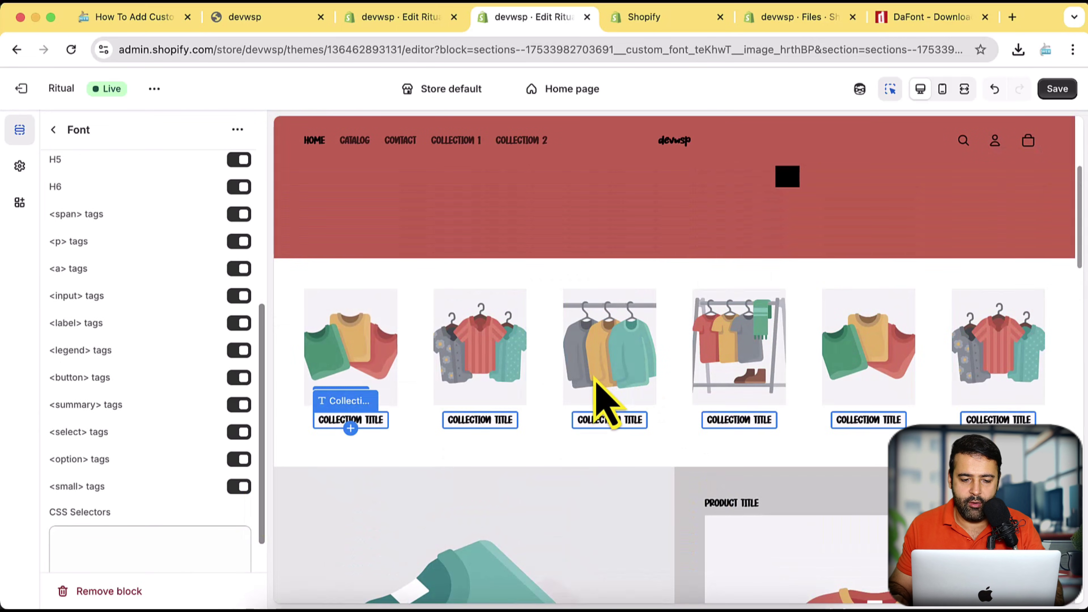
Step: Check the custom font throughout the home page preview and disable the Custom Font section
{"action": "scroll", "coordinate": [599, 389], "scroll_direction": "down", "scroll_amount": 15}
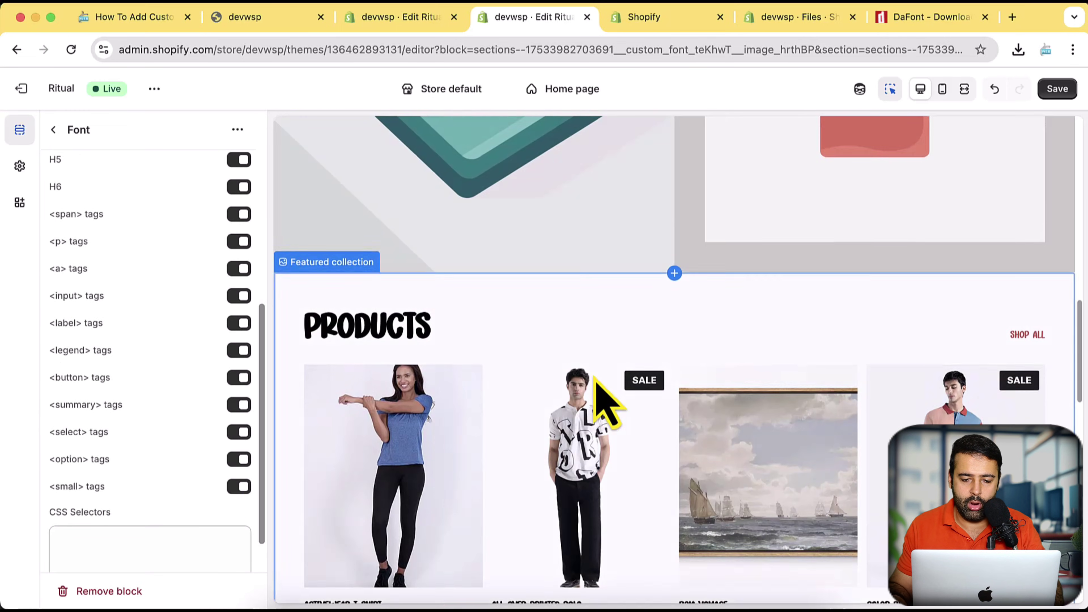
{"action": "scroll", "coordinate": [591, 326], "scroll_direction": "up", "scroll_amount": 3}
{"action": "scroll", "coordinate": [595, 323], "scroll_direction": "down", "scroll_amount": 5}
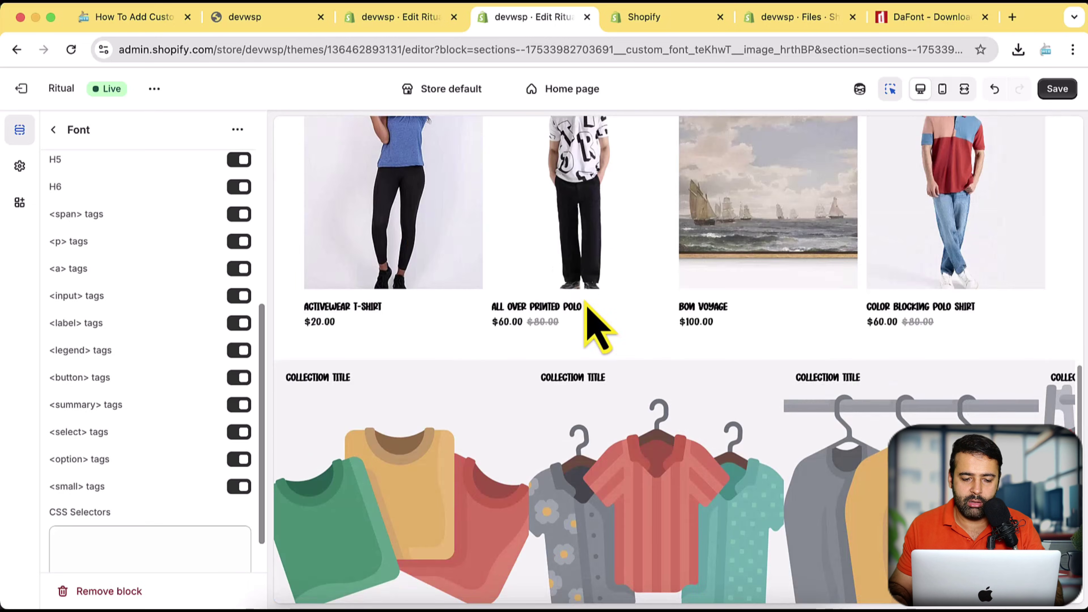
{"action": "left_click", "coordinate": [129, 209]}
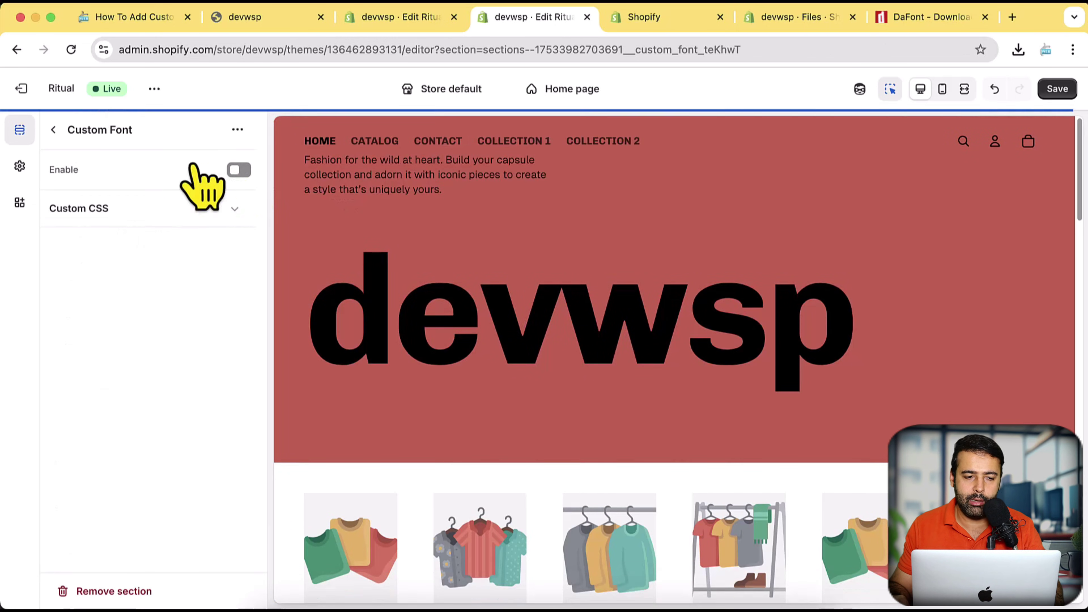
{"action": "left_click", "coordinate": [53, 131]}
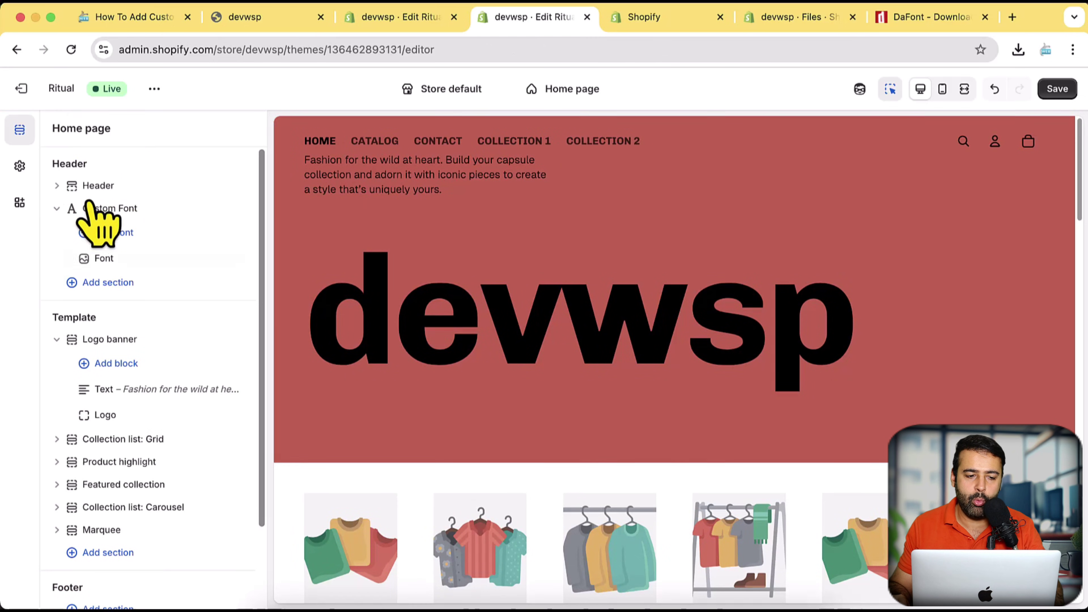
Step: Reopen the Font block and review its Font URL, HTML element options and CSS Selectors field
{"action": "left_click", "coordinate": [116, 256]}
{"action": "scroll", "coordinate": [117, 256], "scroll_direction": "down", "scroll_amount": 10}
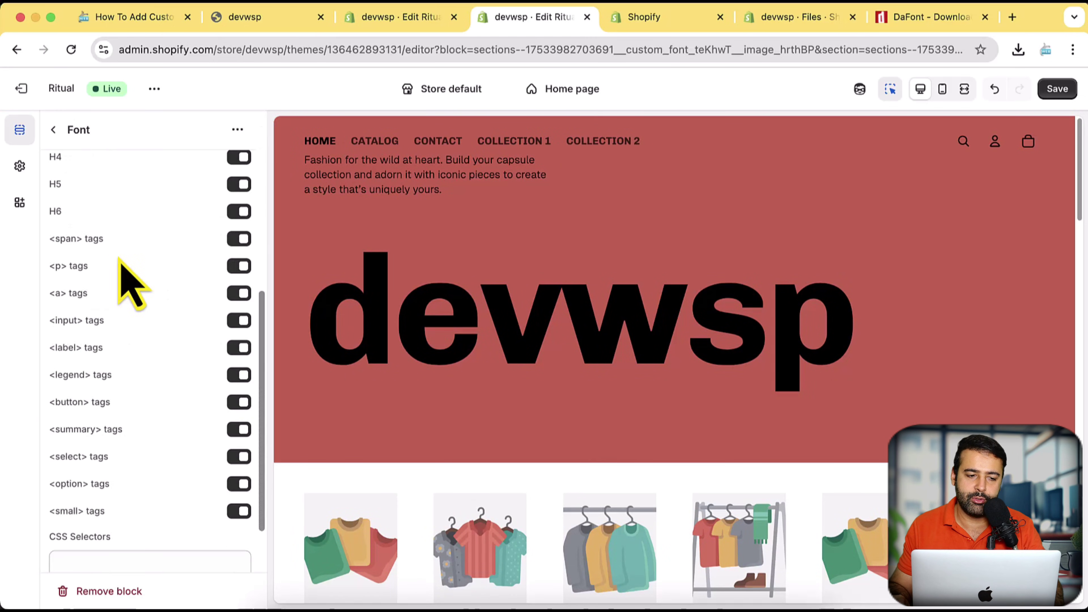
{"action": "left_click", "coordinate": [114, 488]}
{"action": "scroll", "coordinate": [160, 339], "scroll_direction": "up", "scroll_amount": 10}
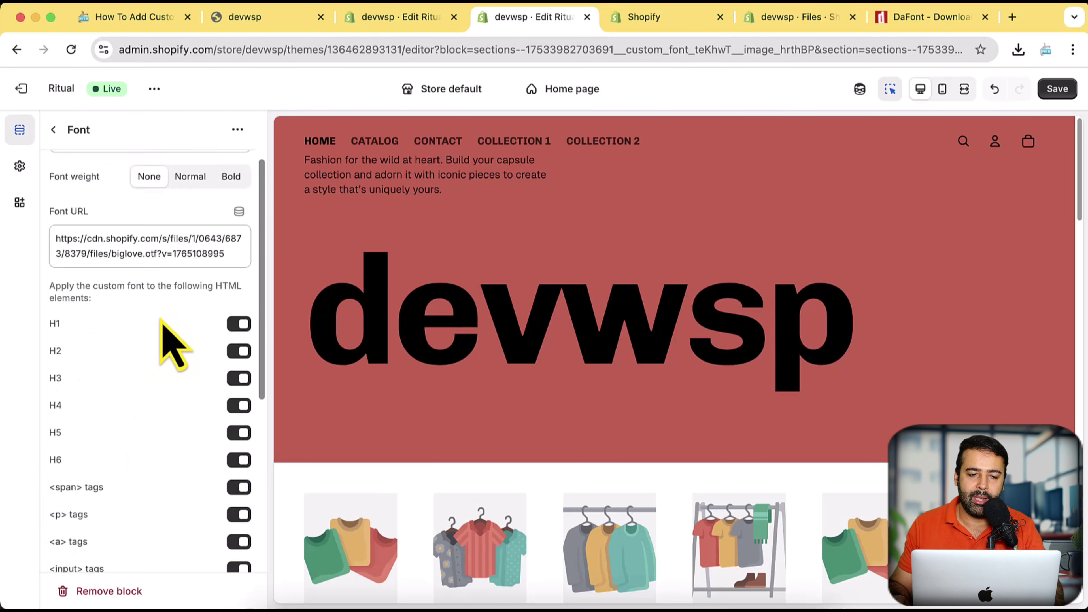
{"action": "scroll", "coordinate": [160, 315], "scroll_direction": "down", "scroll_amount": 6}
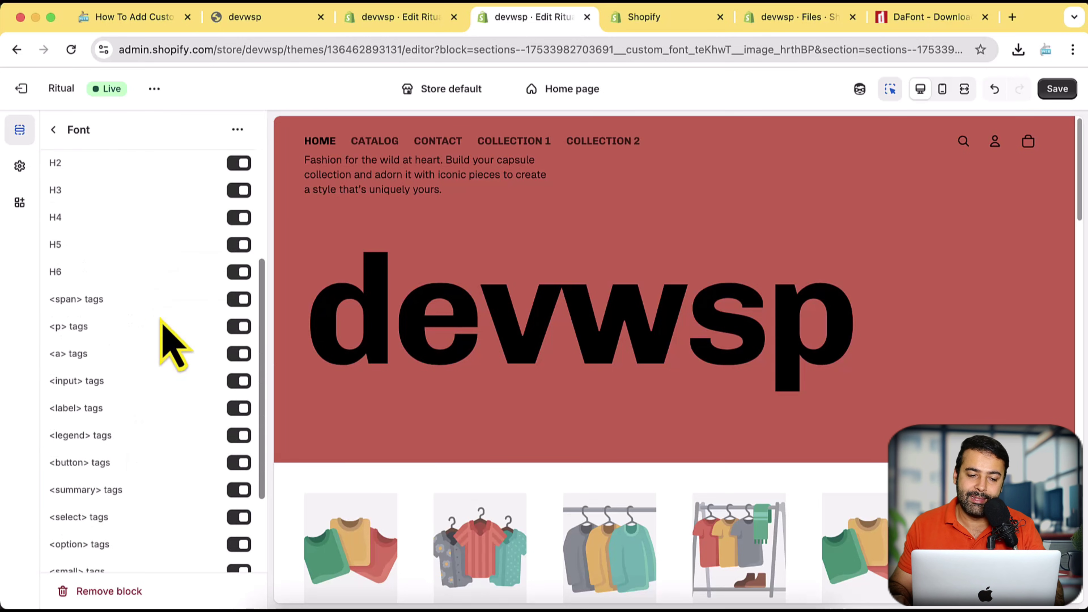
{"action": "scroll", "coordinate": [161, 321], "scroll_direction": "down", "scroll_amount": 3}
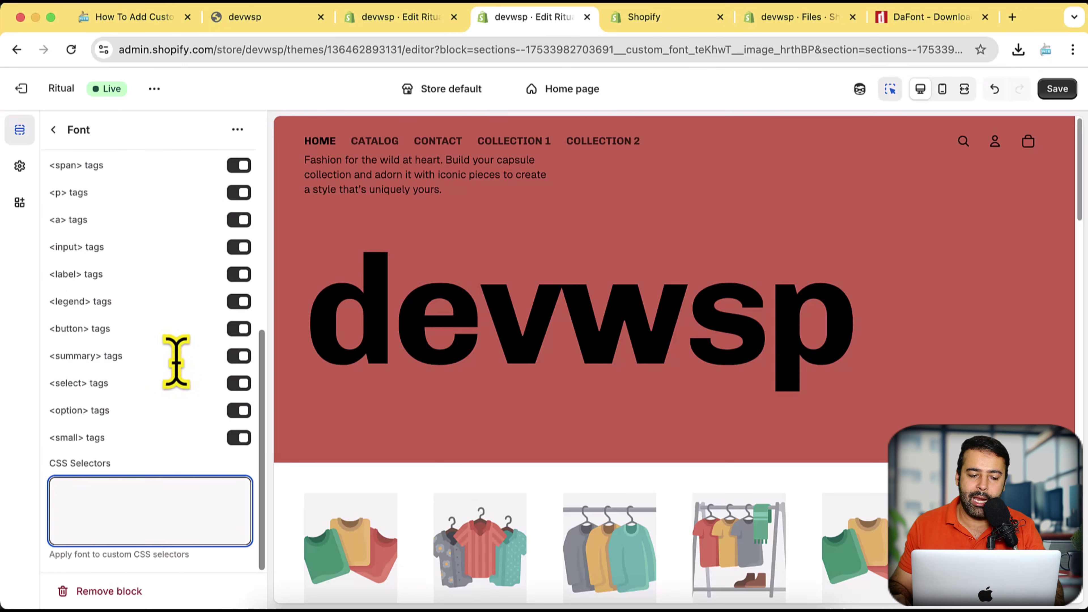
{"action": "scroll", "coordinate": [191, 392], "scroll_direction": "up", "scroll_amount": 10}
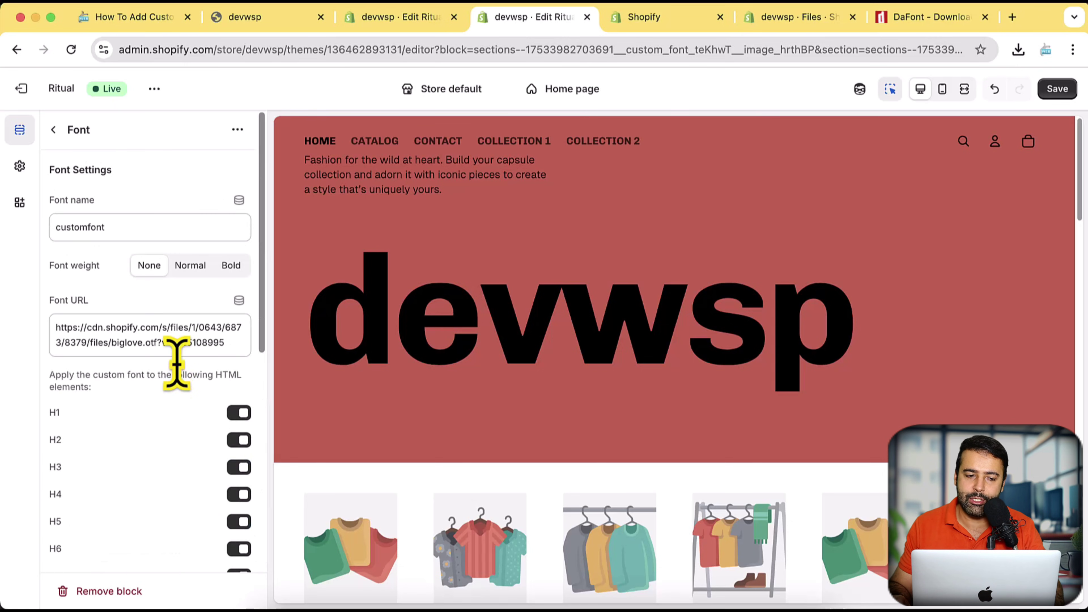